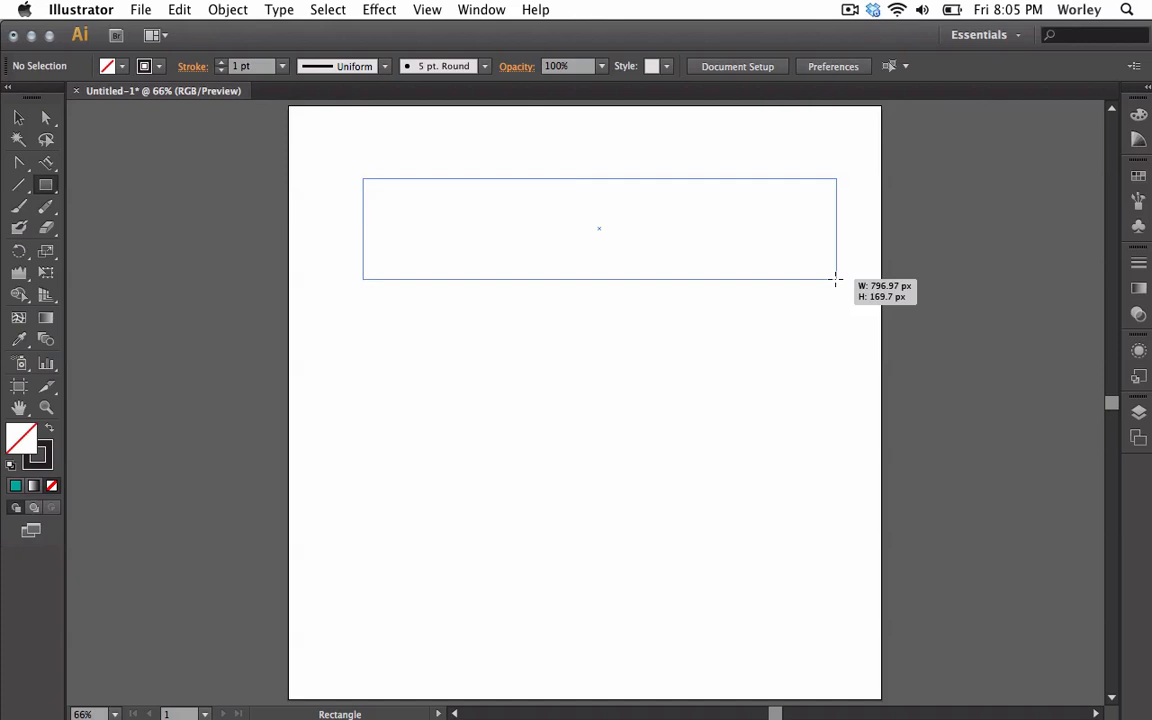
Finish dragging out the wide rectangle, about 797 × 170 px, across the top of the page.
left_click_drag(836, 281, 836, 279)
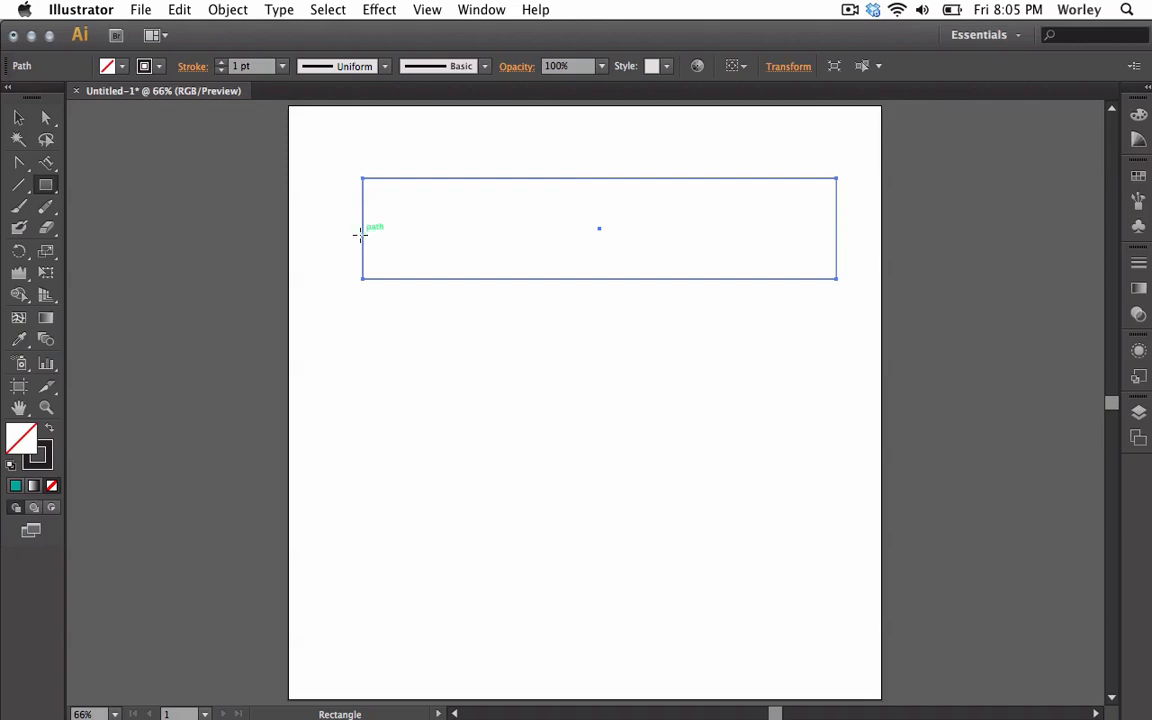
Set the rectangle's stroke to None, then deselect and reselect the rectangle.
left_click(121, 66)
left_click(10, 96)
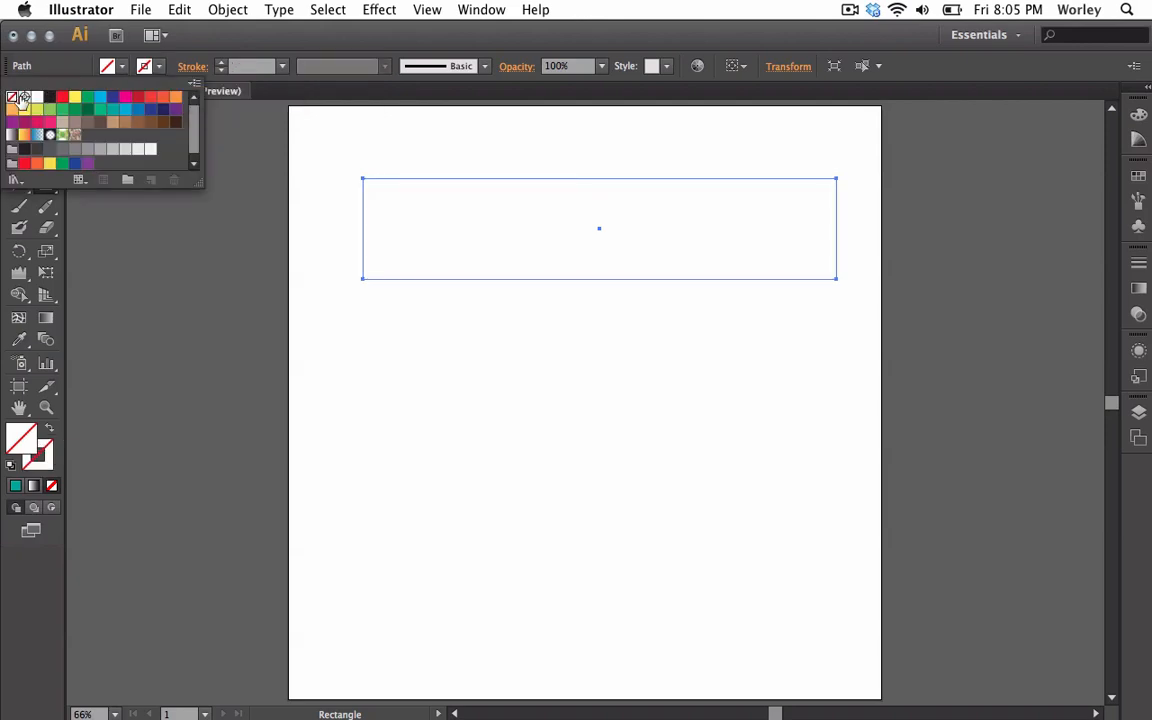
left_click(157, 70)
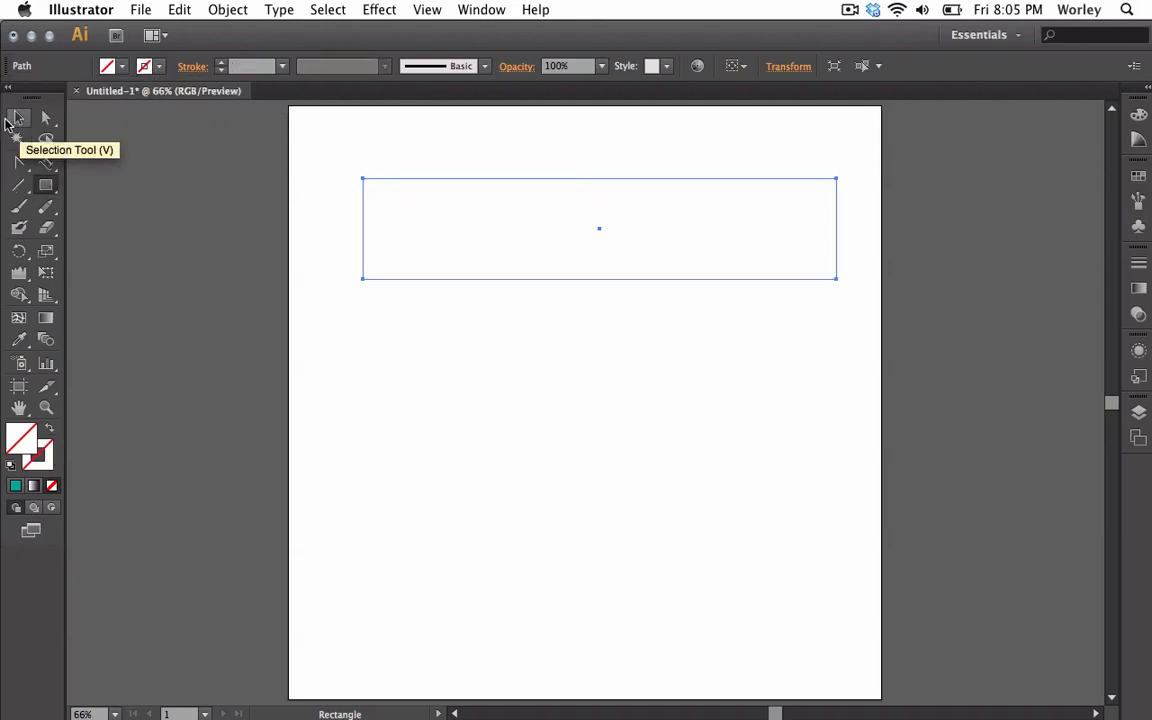
left_click(18, 117)
left_click(360, 373)
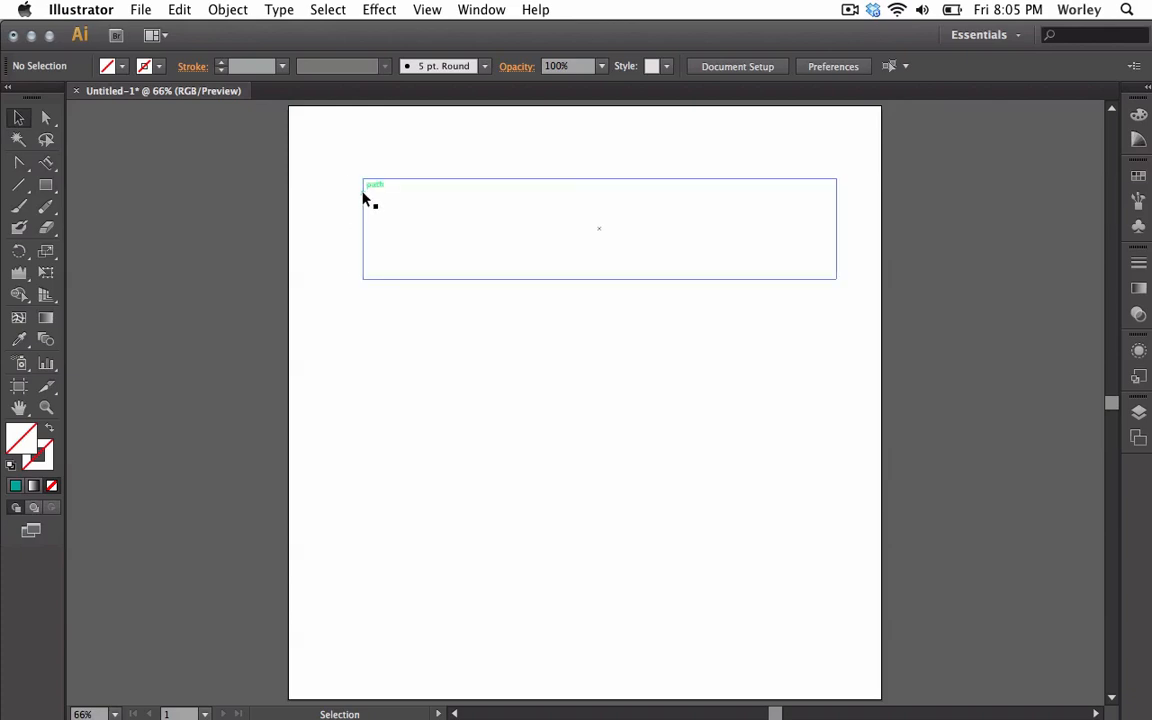
left_click_drag(332, 175, 458, 294)
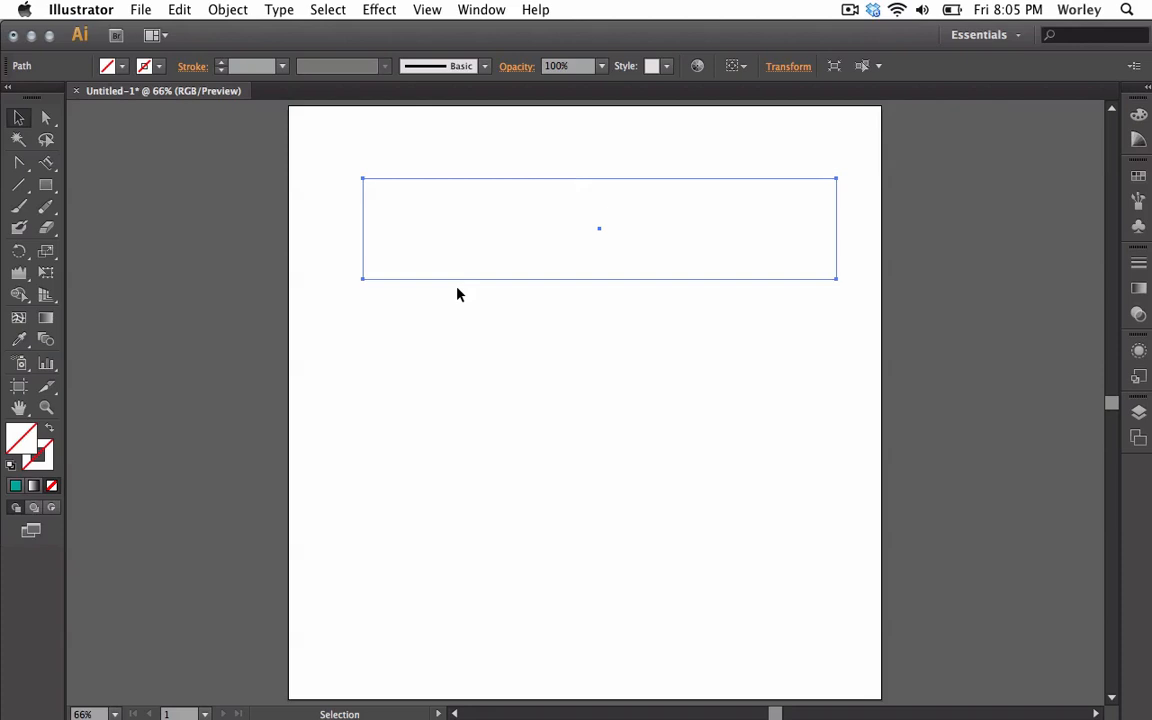
Give the rectangle a black 1 pt stroke and a teal fill, then deselect it.
left_click(150, 69)
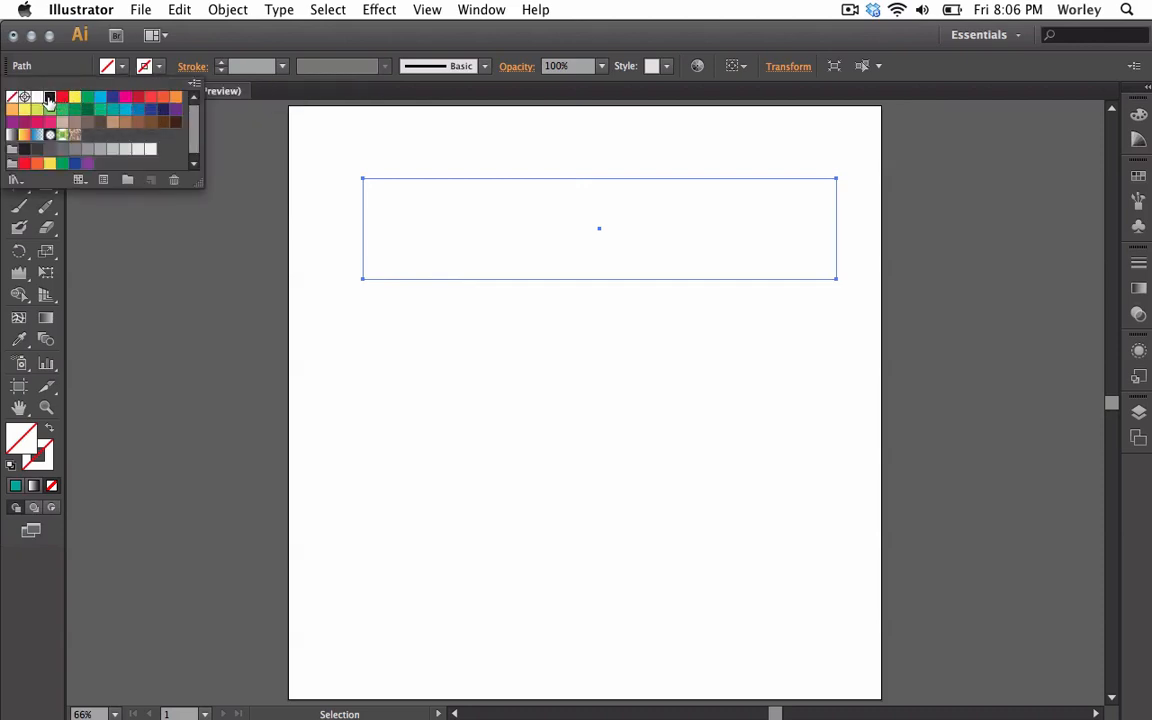
left_click(49, 99)
left_click(121, 67)
left_click(121, 67)
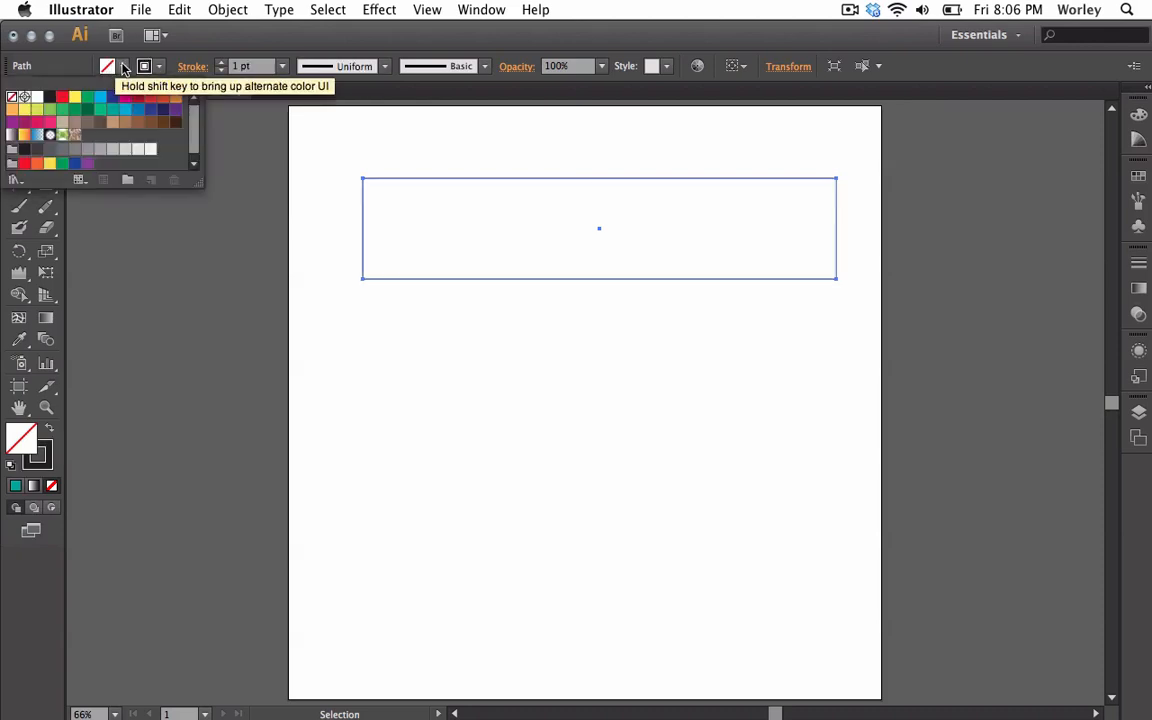
left_click(100, 108)
left_click(126, 77)
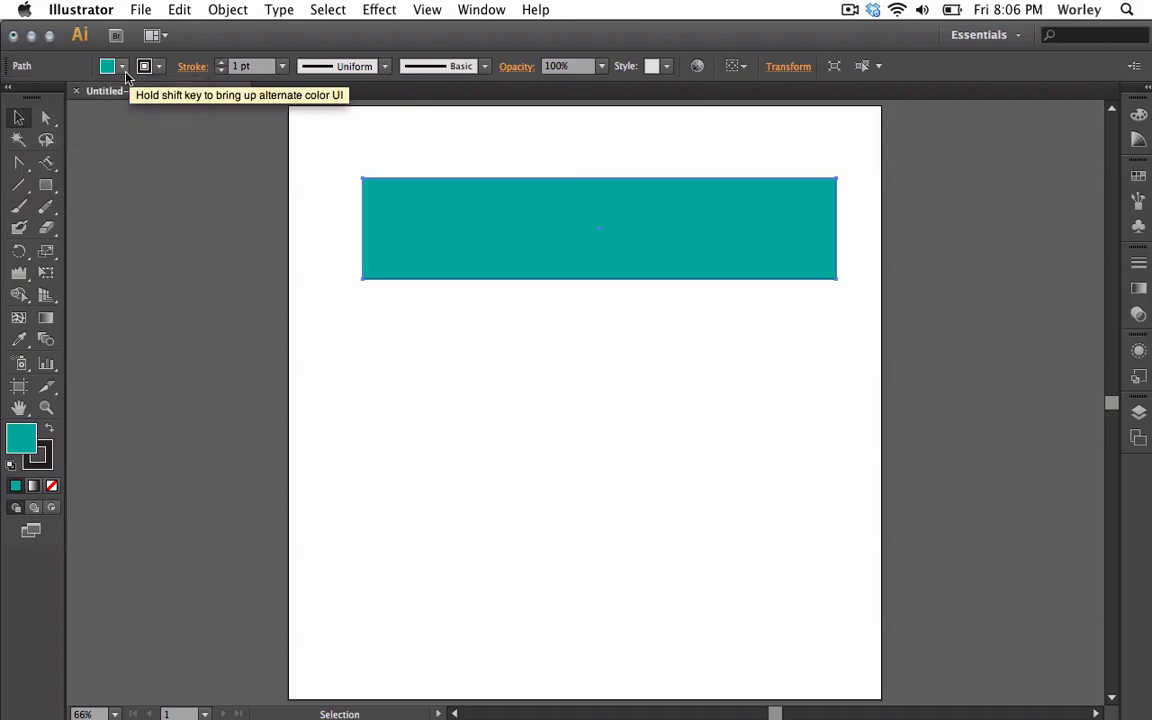
left_click(320, 277)
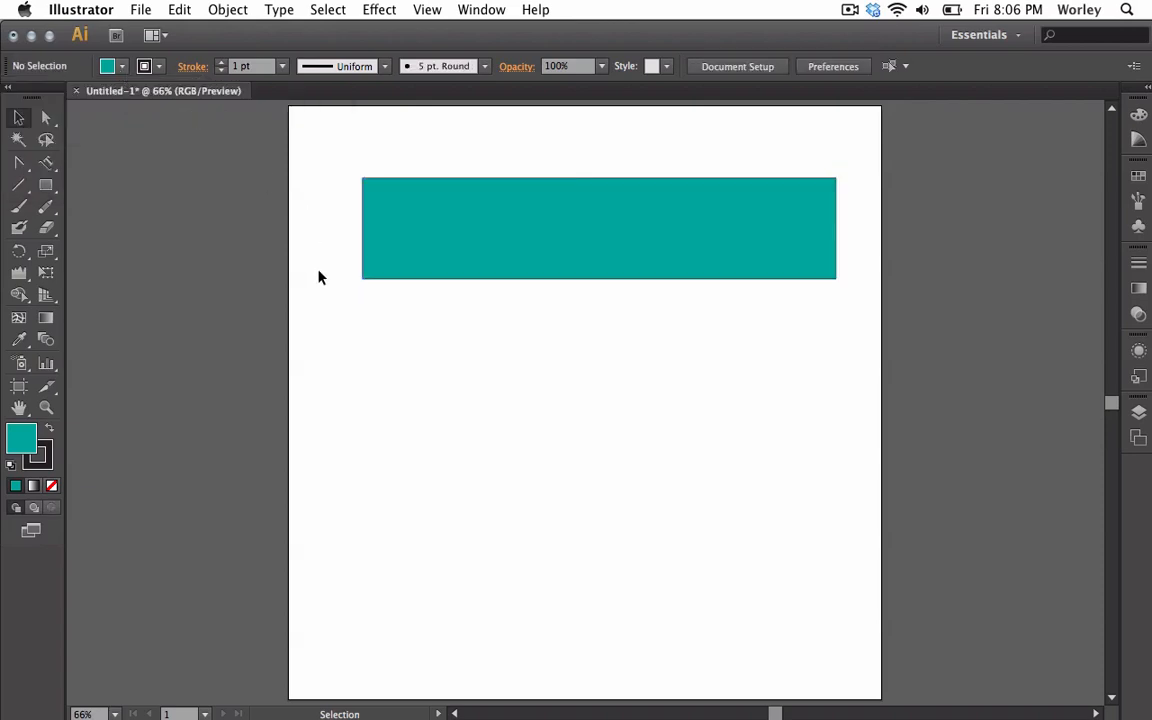
Zoom to 100%, pan the teal rectangle into view, and delete it.
key("super+1")
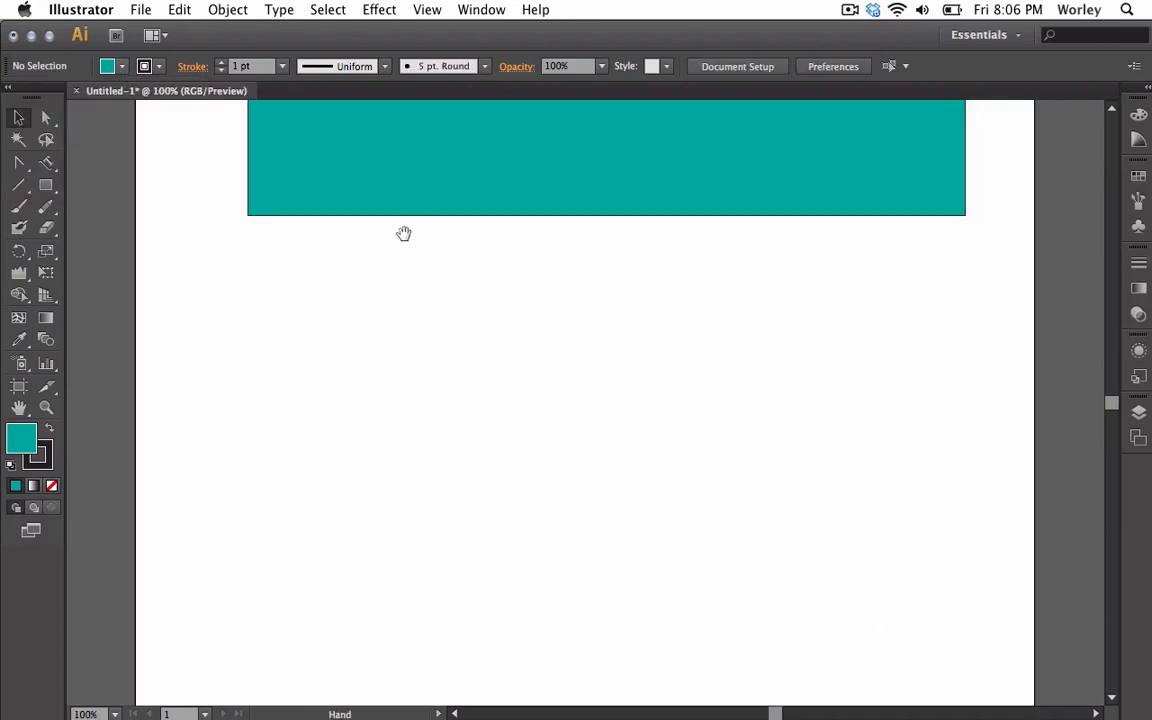
left_click_drag(403, 233, 352, 311)
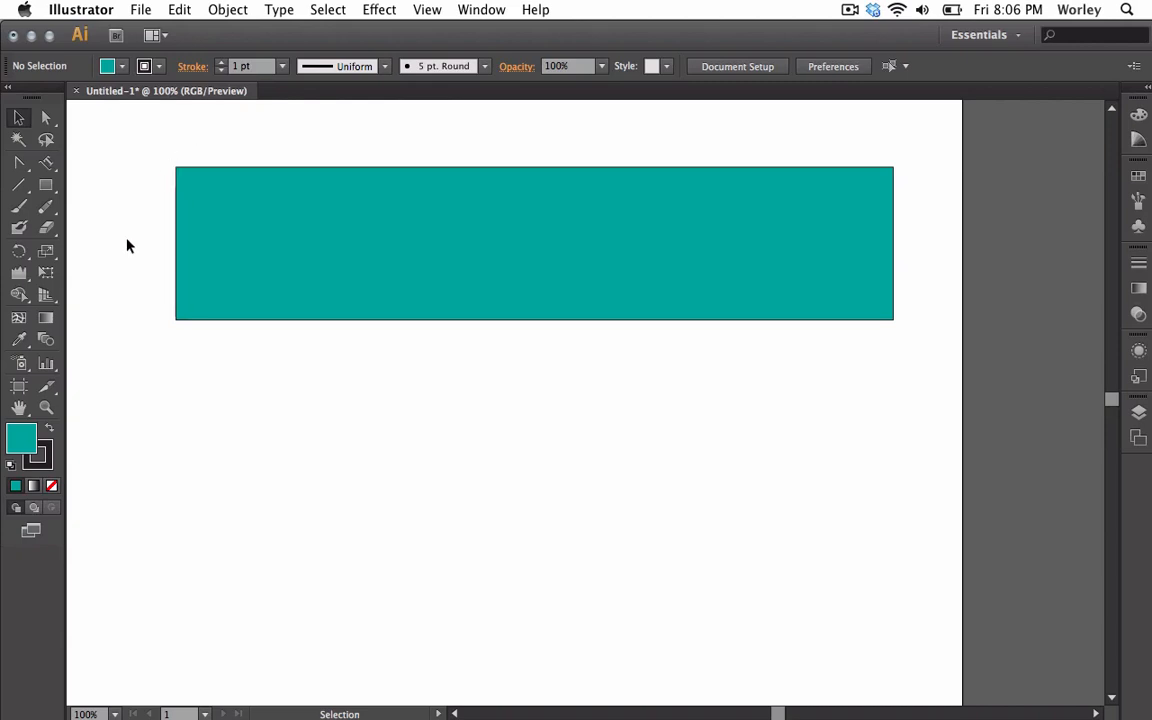
left_click(251, 213)
key("Delete")
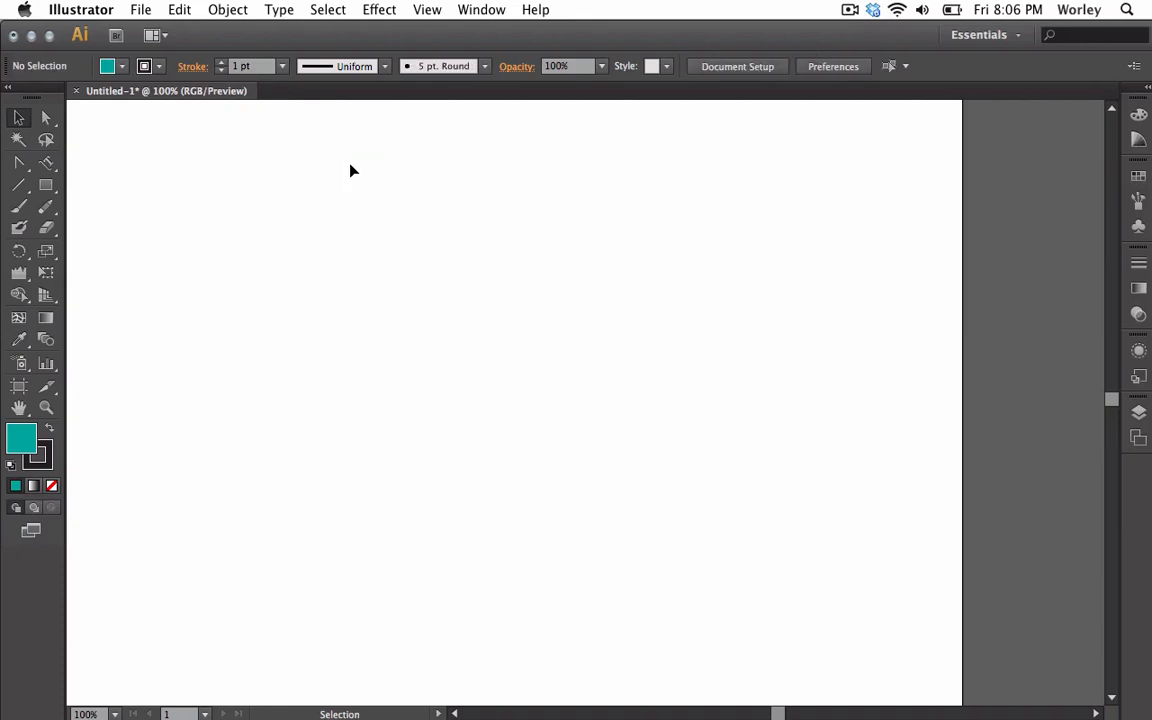
Draw a teal square near the page centre with the Rectangle tool.
left_click(47, 186)
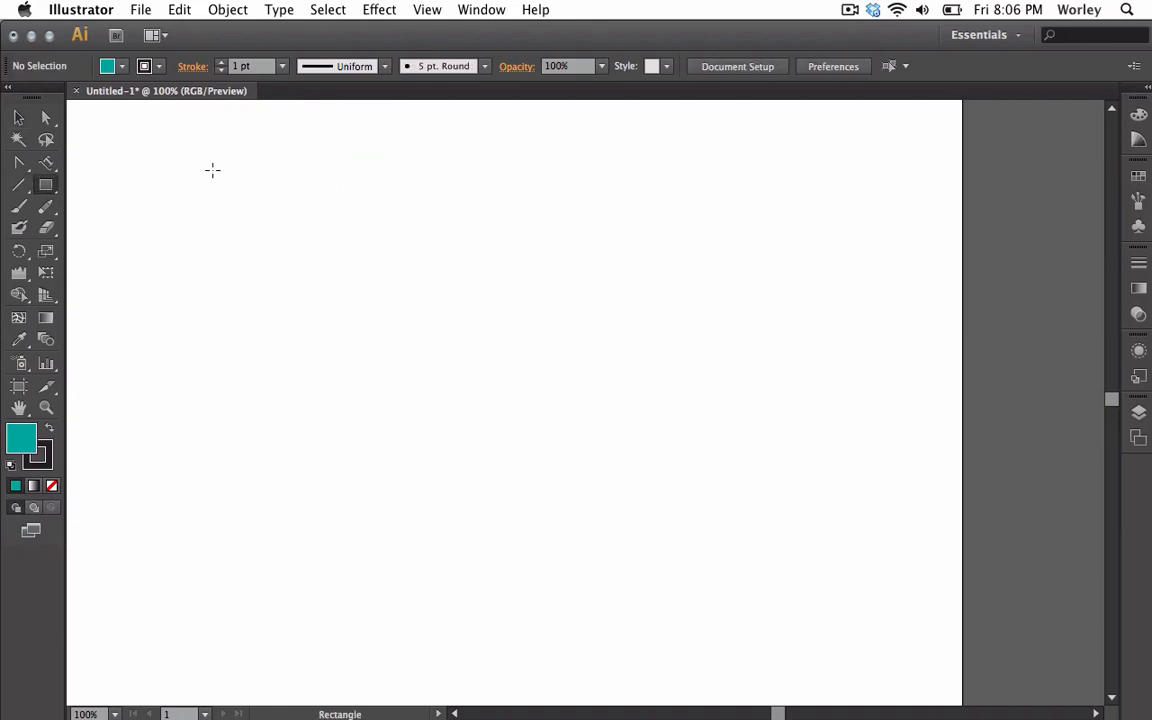
left_click_drag(212, 161, 599, 403)
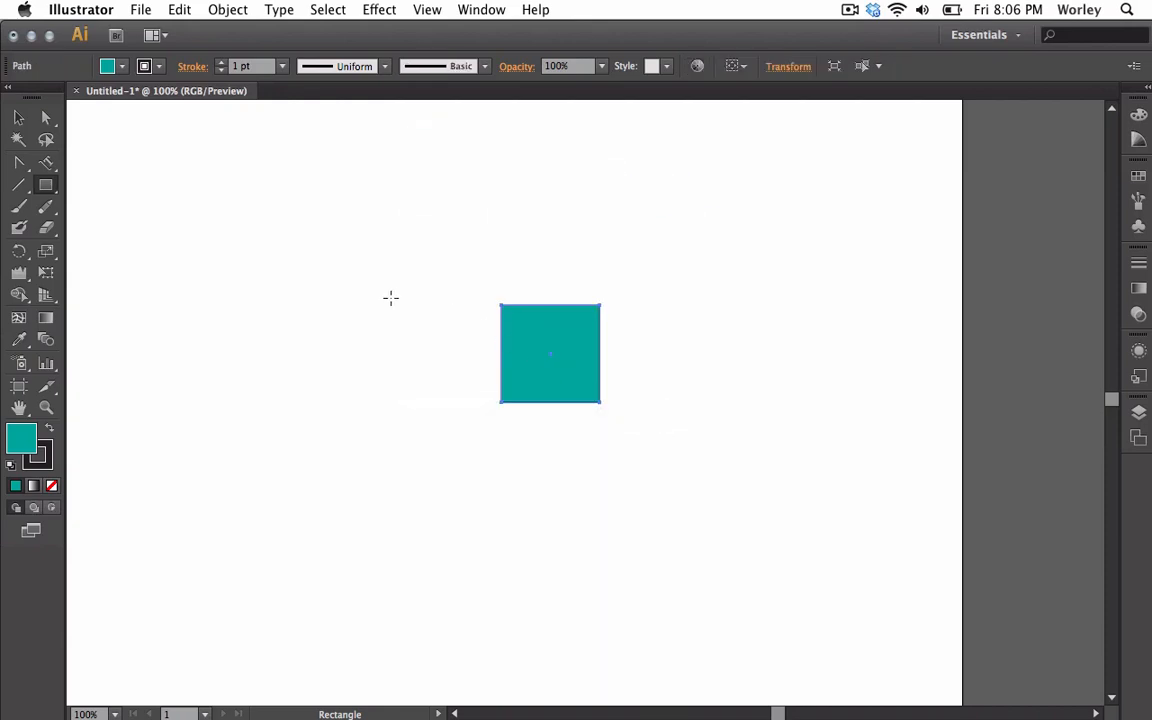
left_click(47, 188)
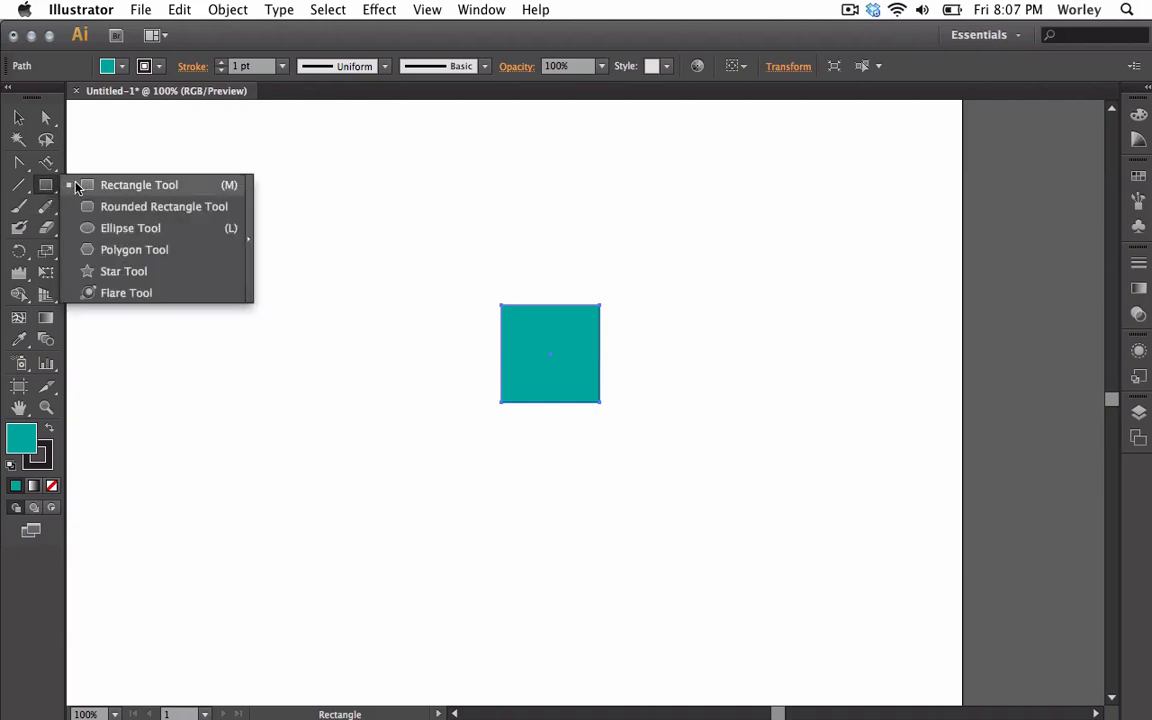
Draw a large rounded rectangle, varying its corner radius with Up/Down arrows, then undo it.
left_click(129, 207)
left_click_drag(242, 218, 807, 580)
key("Up")
key("Up")
key("Up")
key("Up")
key("Down")
key("Down")
key("Down")
key("Down")
key("Down")
key("Down")
key("Down")
key("Down")
key("Up")
key("Up")
key("Up")
key("Up")
key("Up")
key("Up")
key("Up")
key("Up")
key("Up")
key("Up")
key("Up")
key("Up")
key("Up")
key("Up")
key("Up")
key("Up")
key("Up")
key("Up")
key("Up")
key("Down")
key("Down")
key("Down")
key("Down")
key("Down")
key("Down")
key("Down")
key("Down")
key("Up")
key("Up")
key("Up")
key("Up")
key("Up")
key("Up")
key("Up")
key("Up")
key("Up")
key("Up")
key("Up")
key("Down")
key("Down")
key("Down")
key("Down")
key("Down")
key("Down")
key("Down")
key("Down")
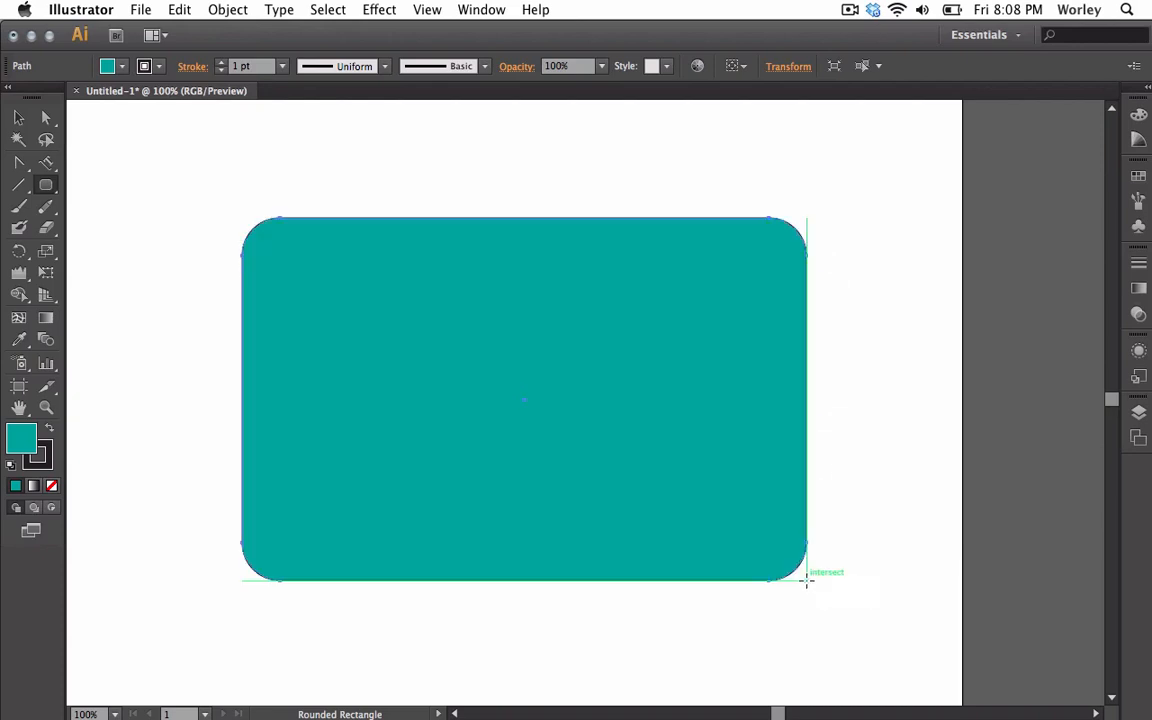
key("super+z")
key("super+z")
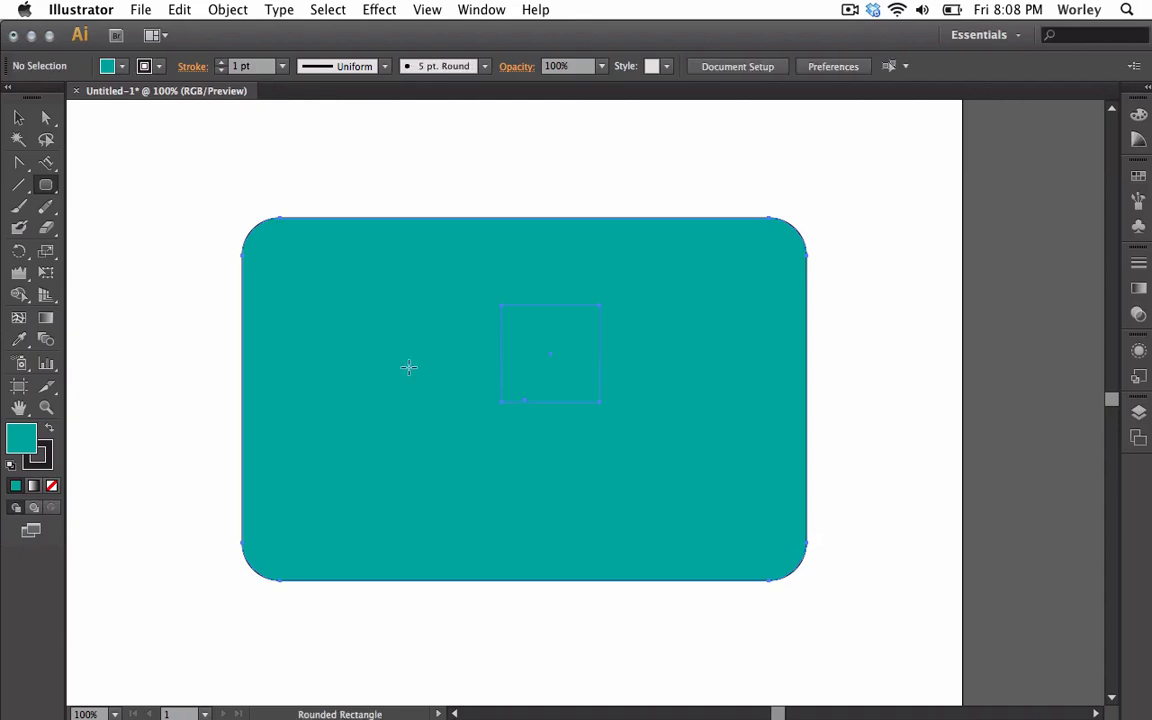
left_click_drag(42, 180, 88, 231)
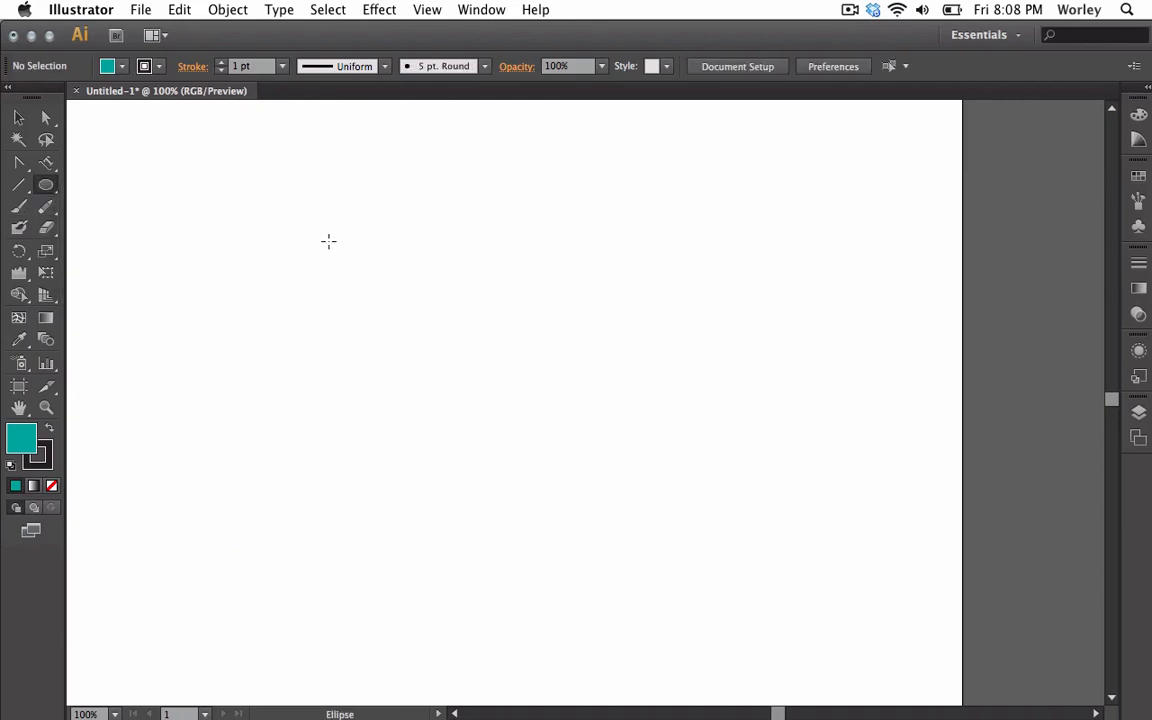
Pan the view, draw a flat ellipse and undo it, then draw a teal circle mid-page.
key("space")
left_click_drag(360, 239, 456, 251)
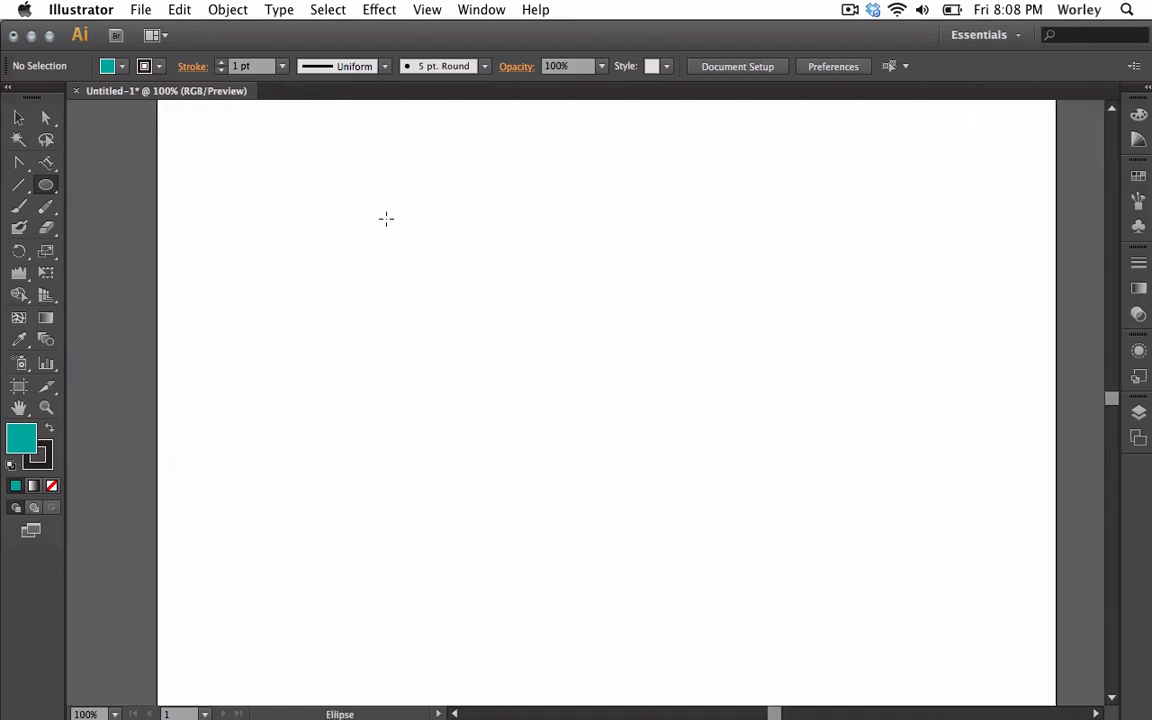
left_click_drag(386, 218, 958, 356)
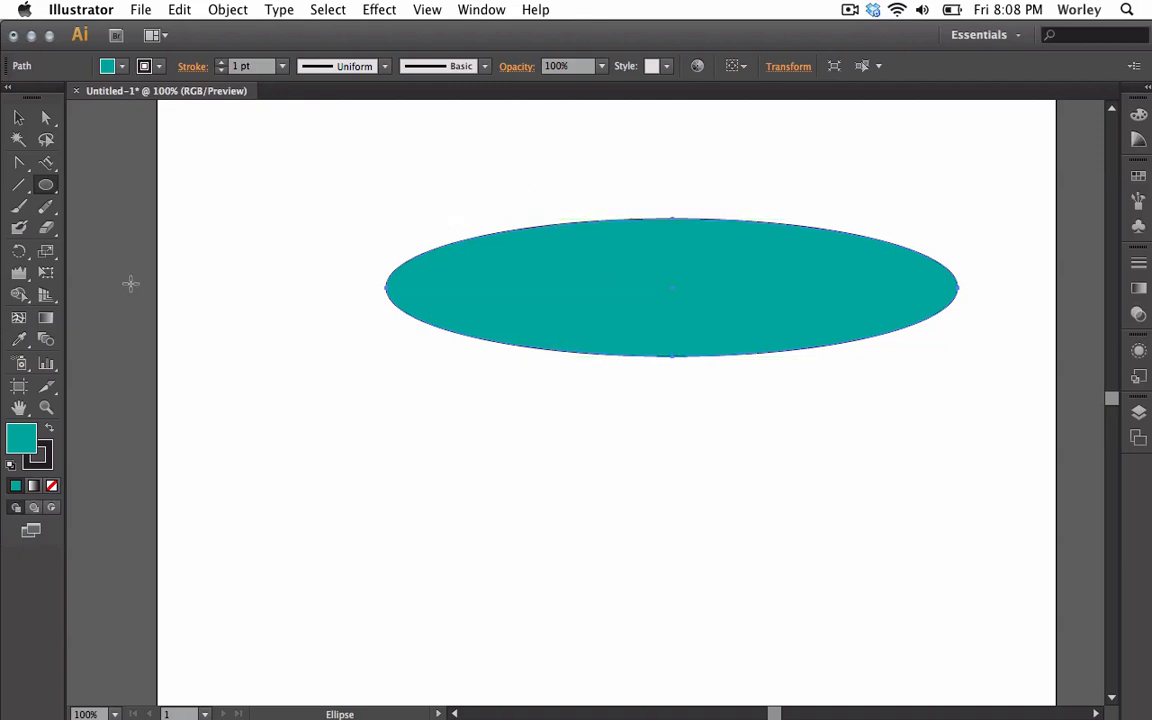
key("super+z")
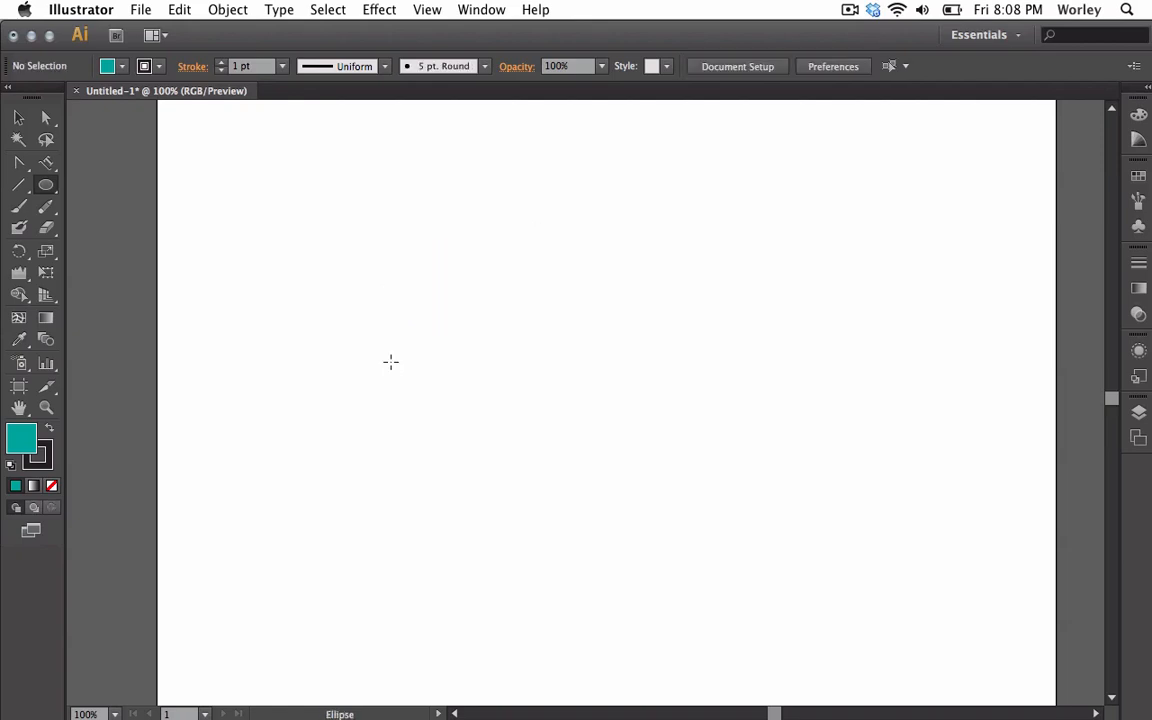
mouse_move(348, 256)
left_mouse_down()
mouse_move(602, 370)
mouse_move(674, 417)
mouse_move(553, 332)
mouse_move(522, 327)
mouse_move(393, 252)
mouse_move(535, 306)
mouse_move(590, 305)
mouse_move(643, 360)
mouse_move(630, 417)
mouse_move(653, 432)
mouse_move(586, 336)
mouse_move(656, 437)
mouse_move(736, 494)
left_mouse_up()
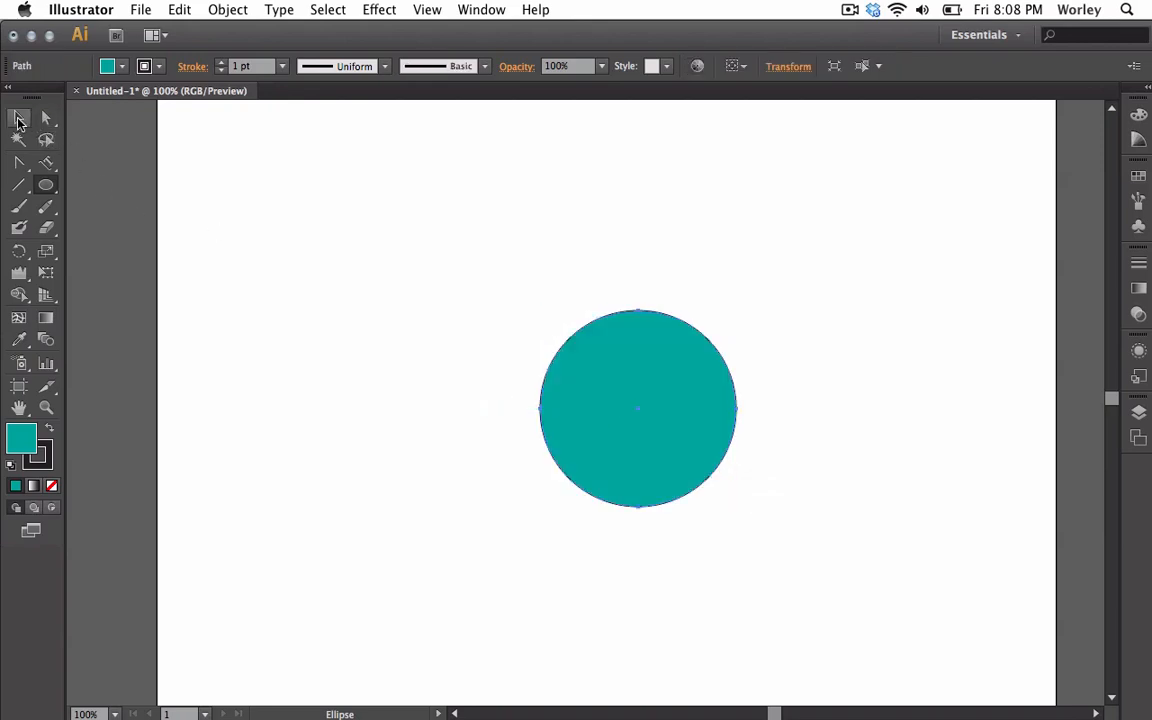
Drag the circle's left direction handles to stretch it into a pointed, curved shape.
left_click(18, 117)
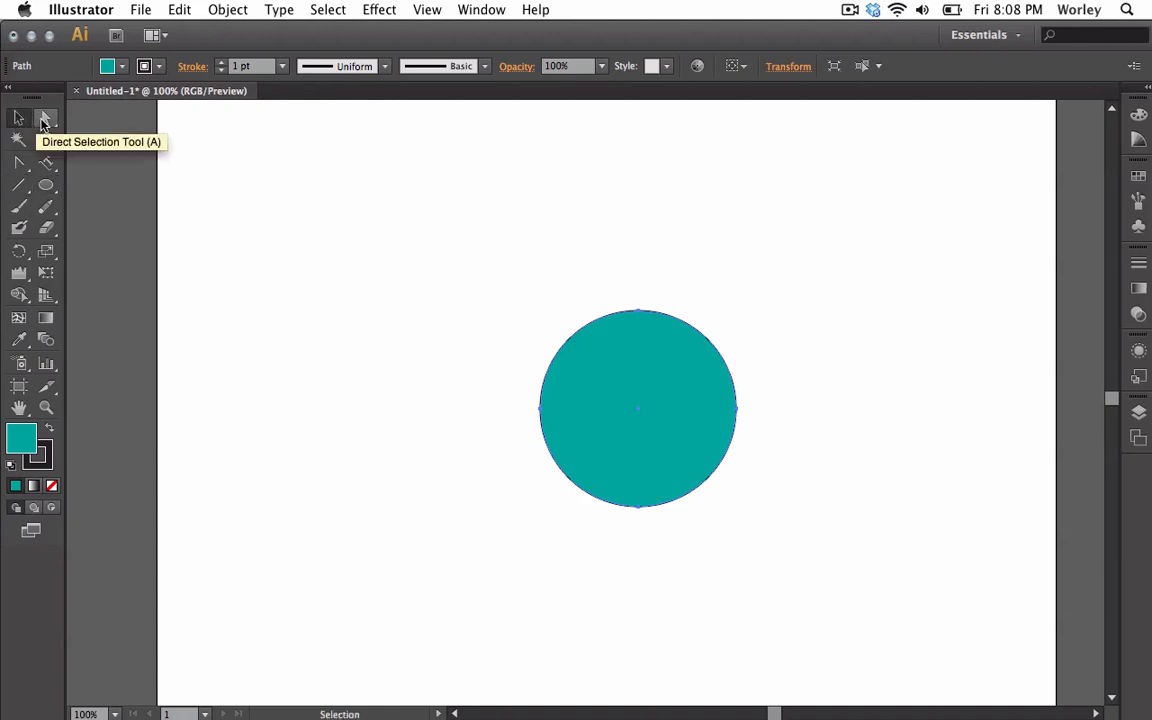
left_click(44, 119)
left_click(540, 408)
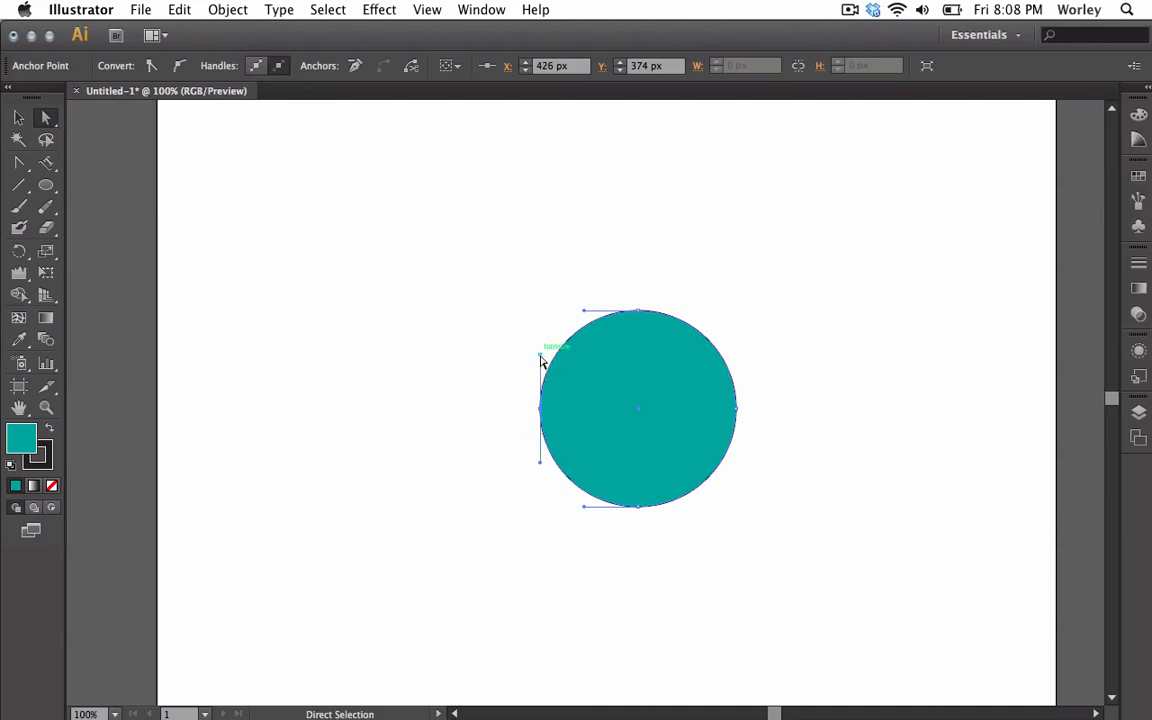
left_click_drag(540, 358, 540, 262)
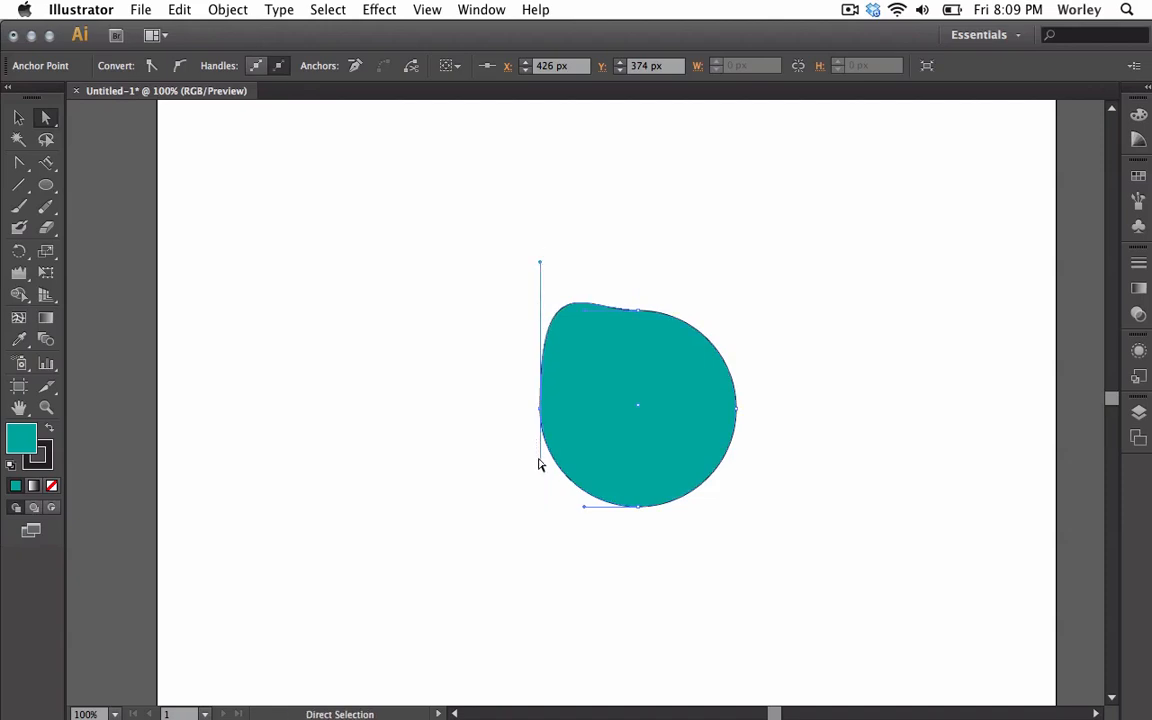
left_click_drag(541, 467, 542, 627)
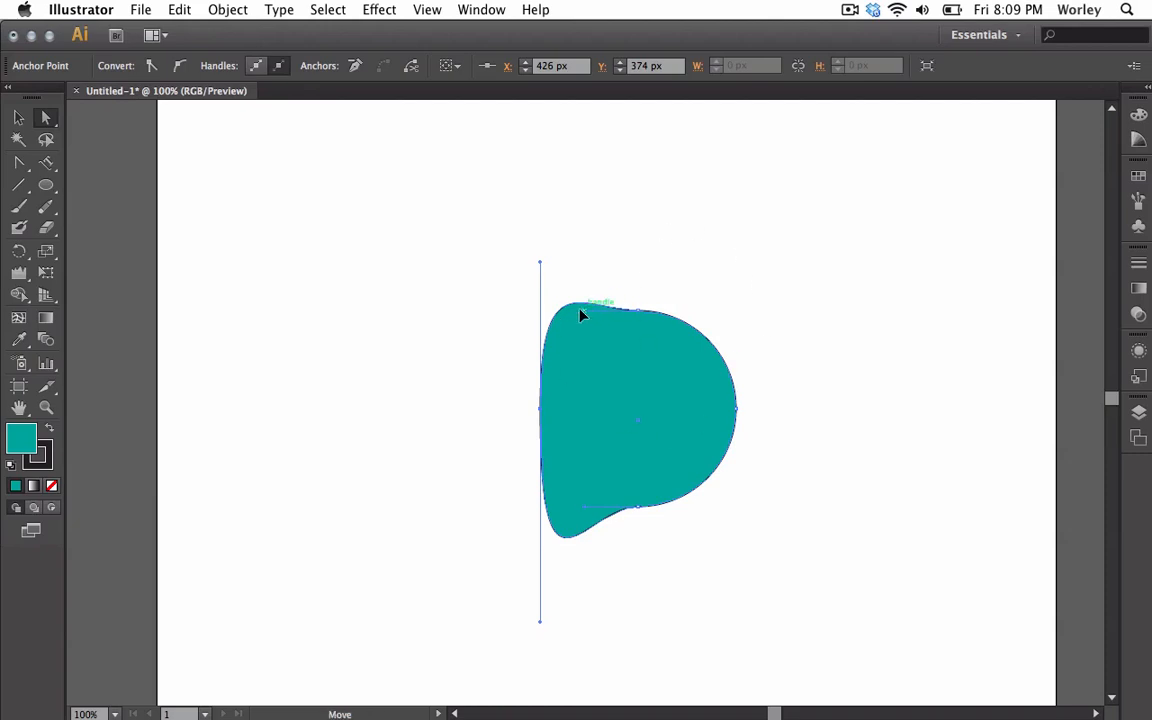
left_click_drag(584, 316, 365, 306)
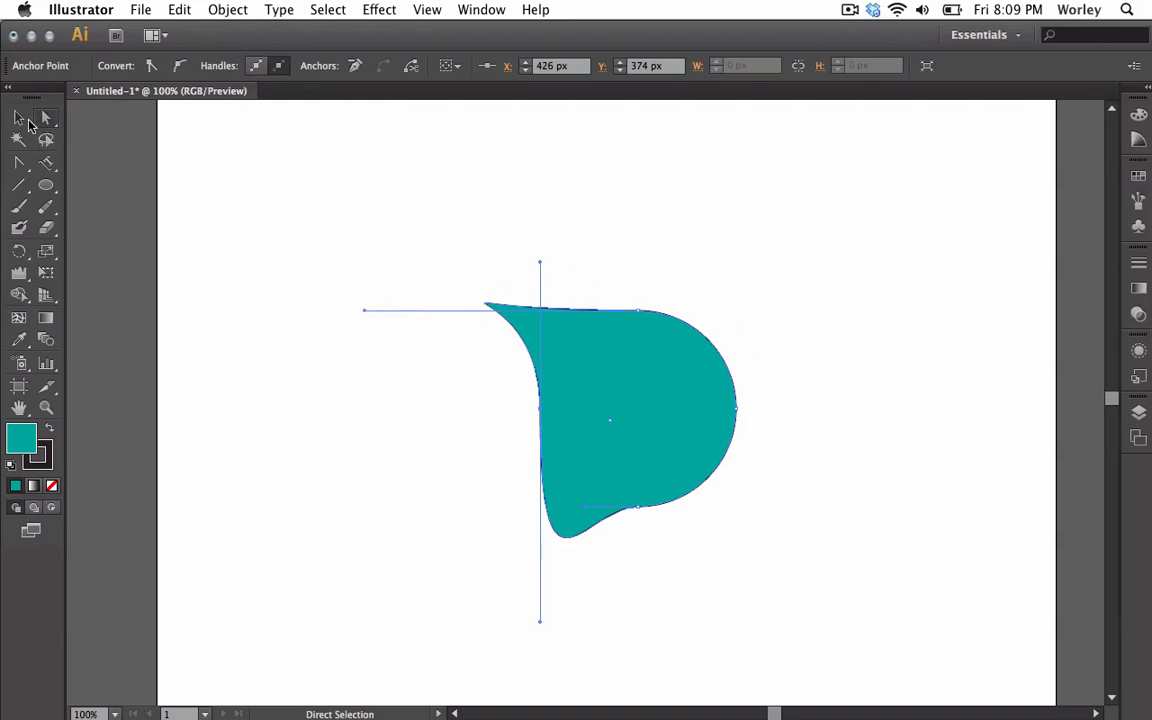
Reselect the reshaped teal shape, move it up and right, then delete it.
left_click(18, 117)
left_click(285, 244)
left_click(659, 434)
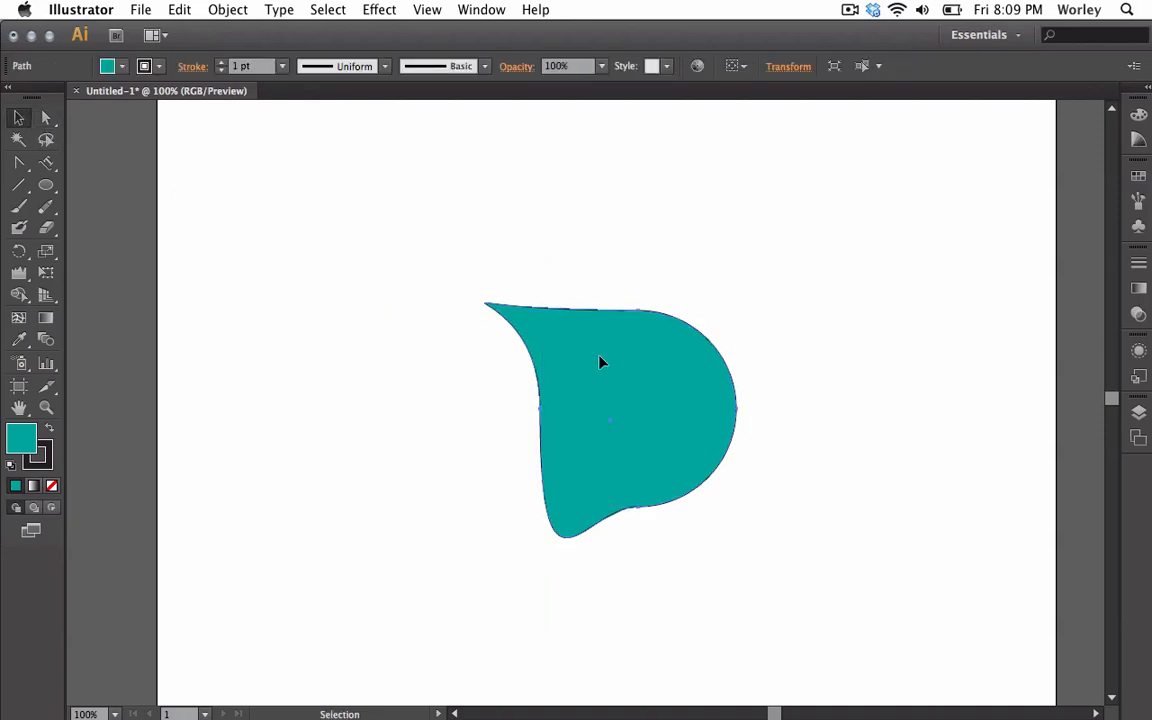
left_click_drag(645, 383, 704, 282)
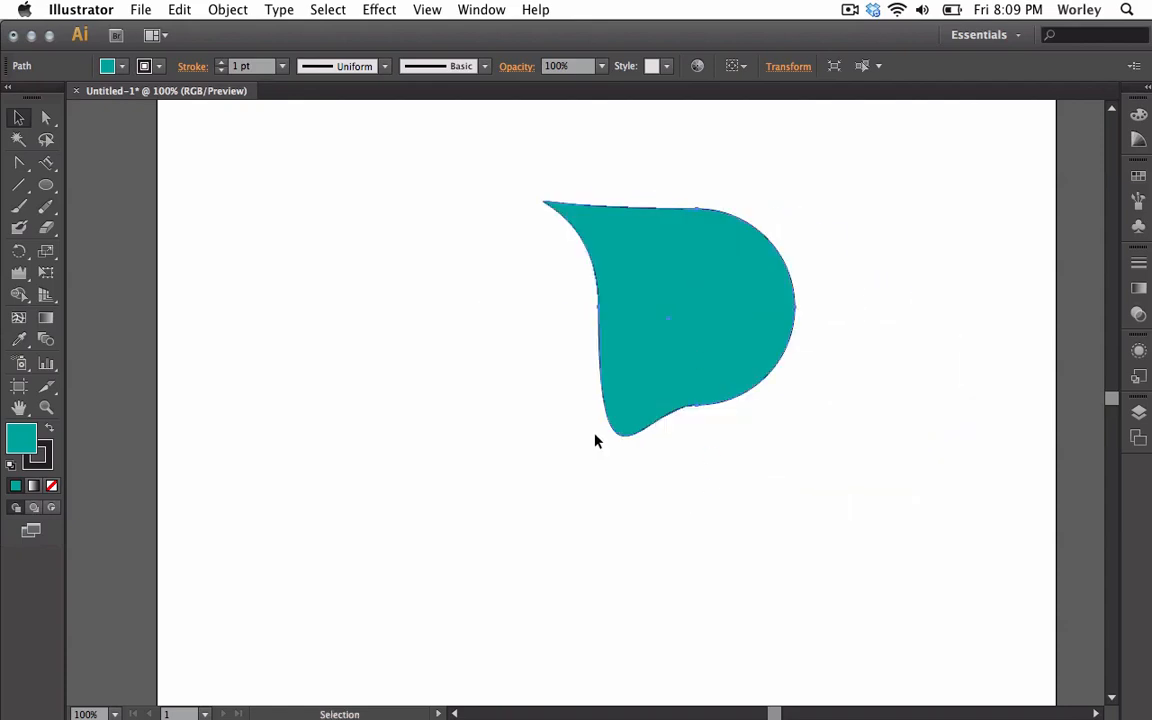
key("Delete")
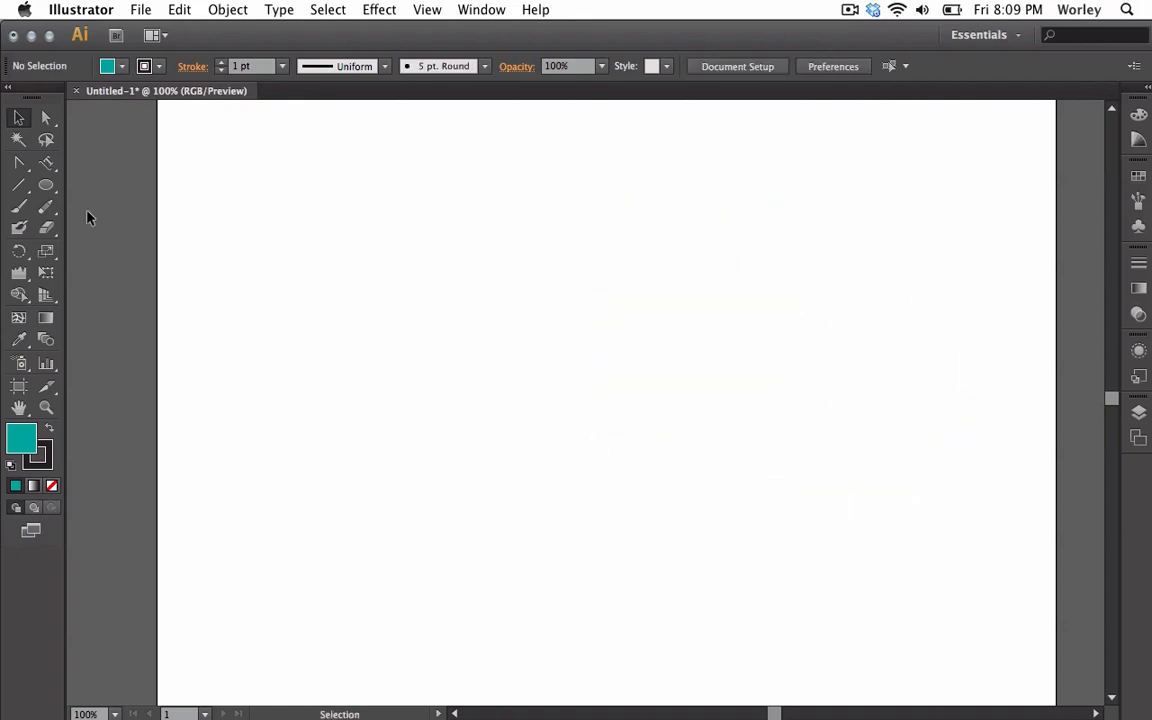
Draw a teal circle and pull its top anchor upward into an egg shape.
left_click(44, 183)
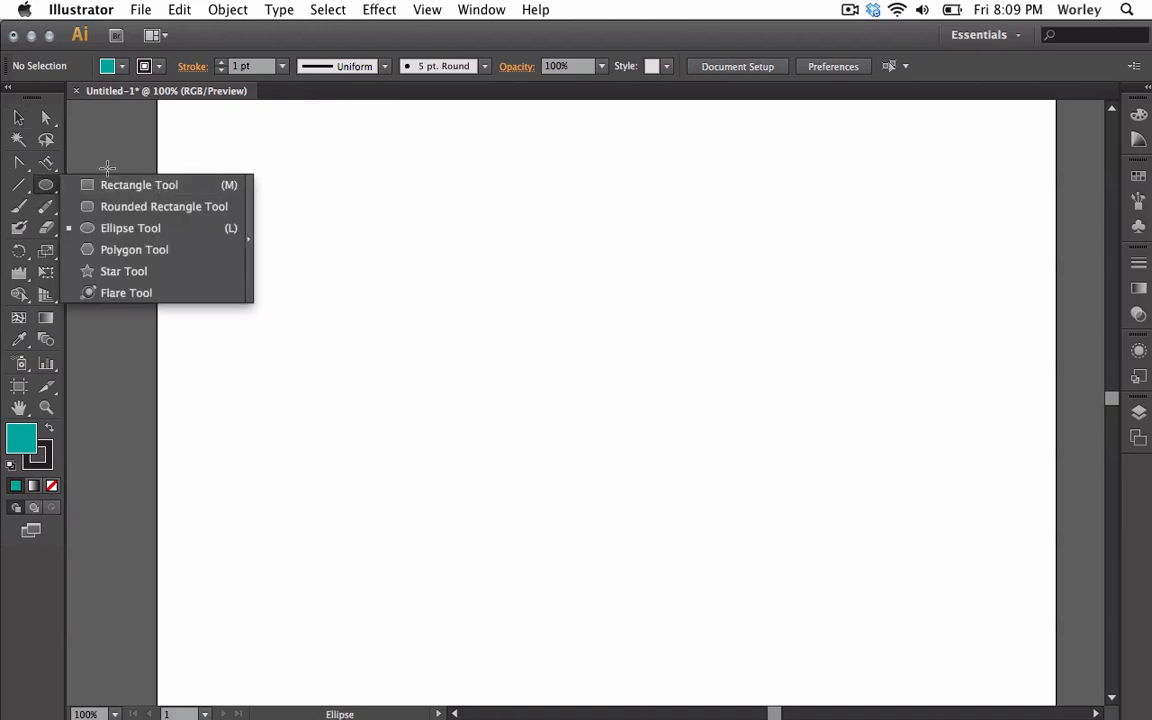
left_click_drag(516, 285, 781, 495)
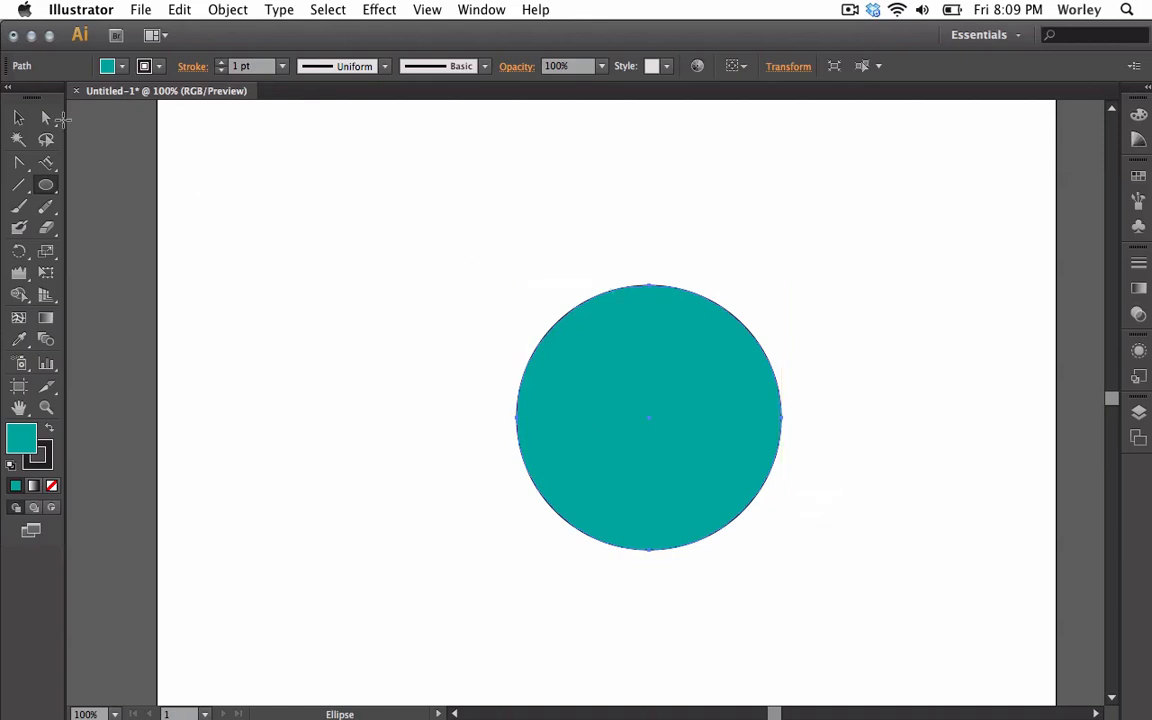
left_click(45, 117)
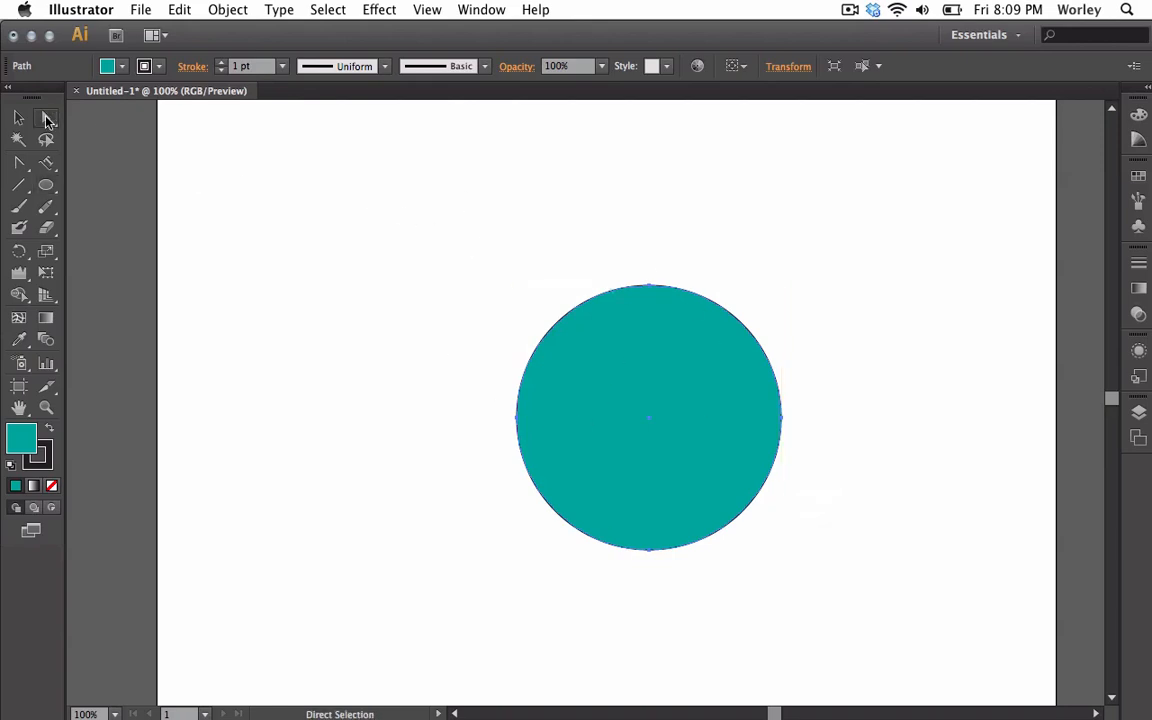
left_click(648, 286)
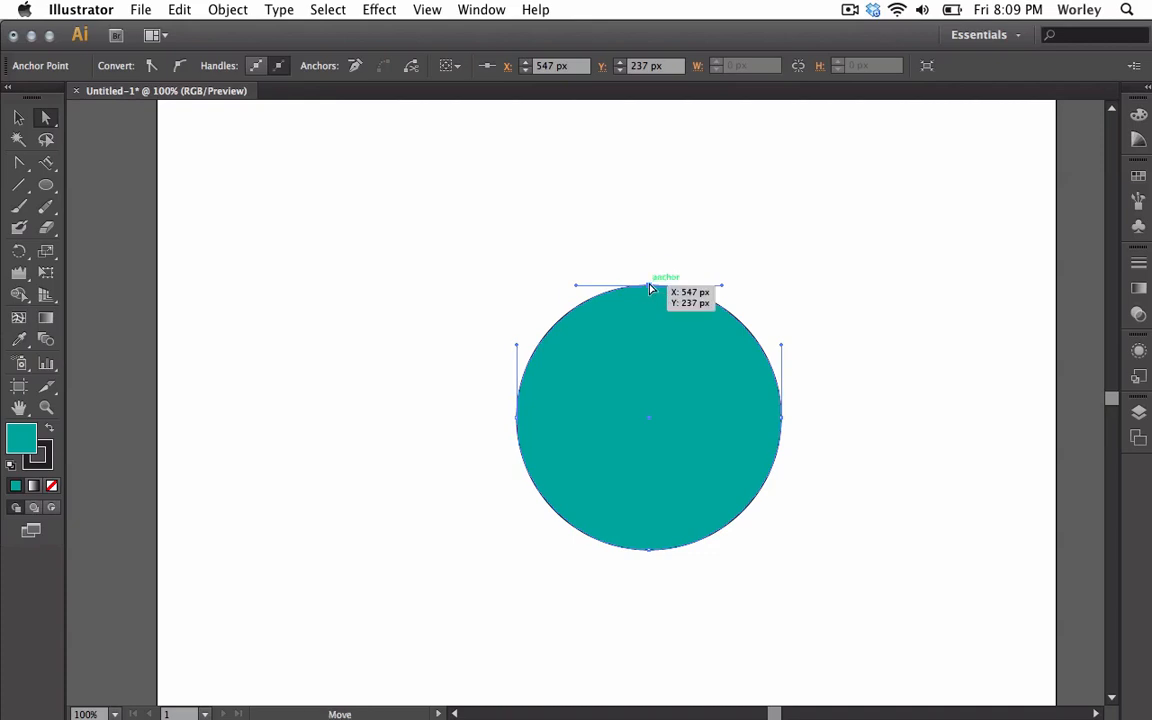
left_click_drag(649, 289, 650, 131)
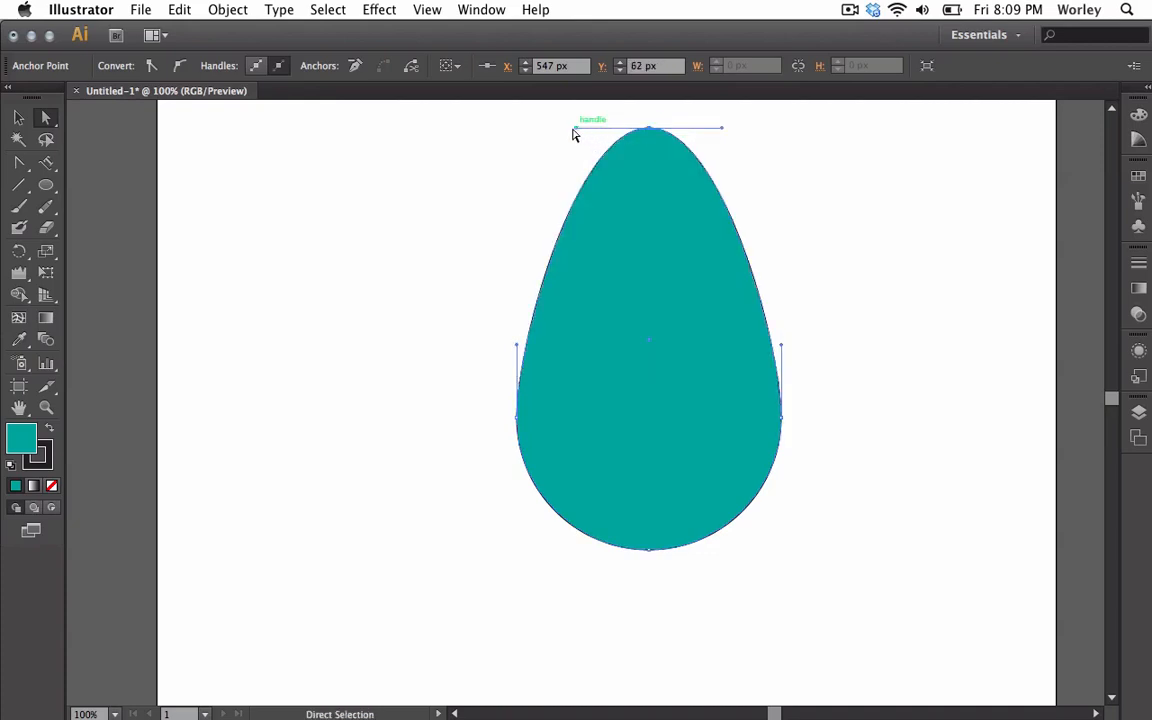
Convert the top anchor to a sharp corner to form a teardrop, then reselect it.
left_click(20, 165)
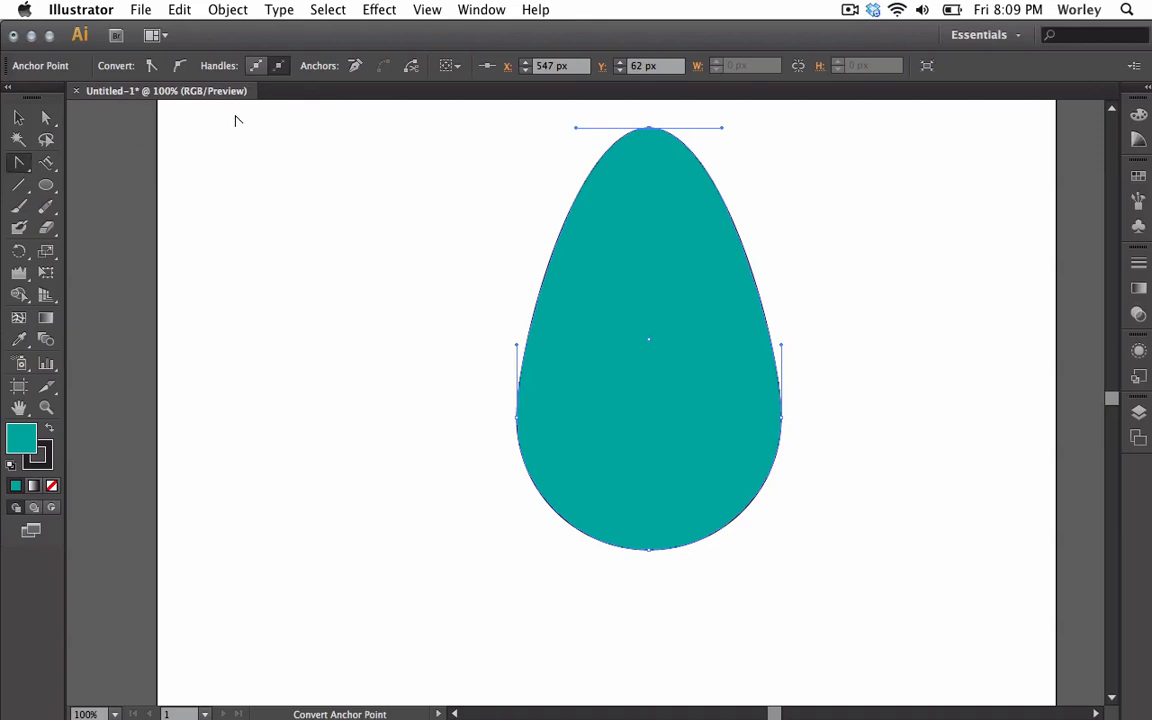
left_click(648, 128)
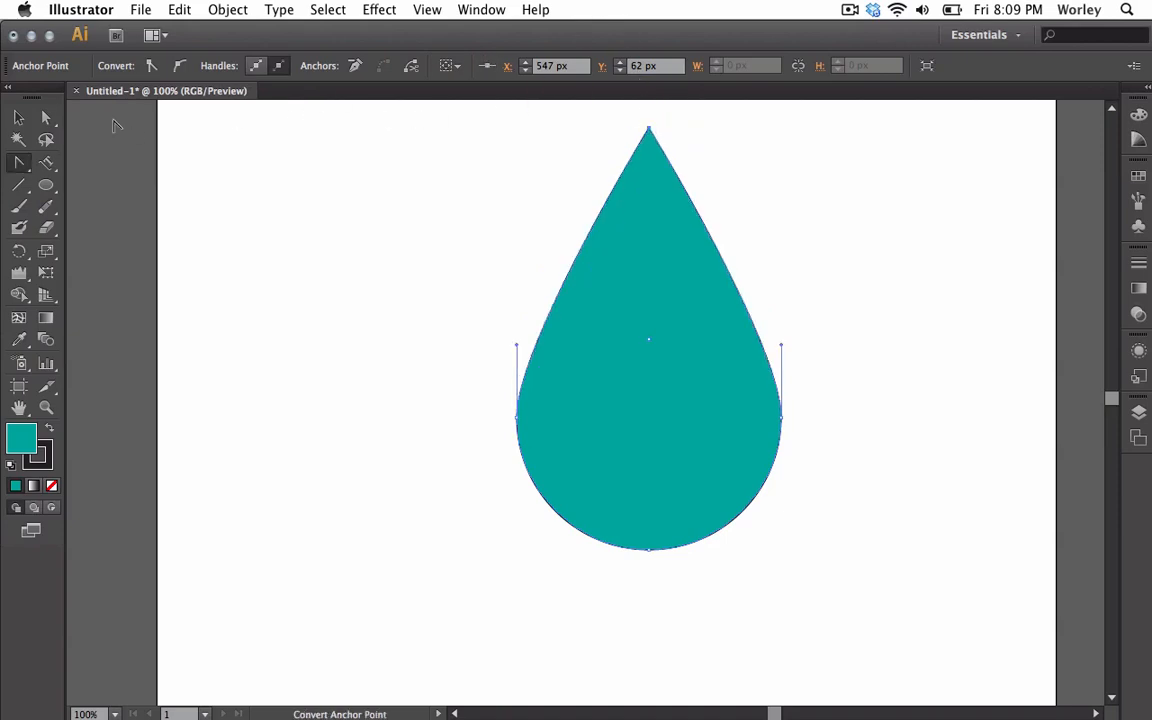
left_click(17, 116)
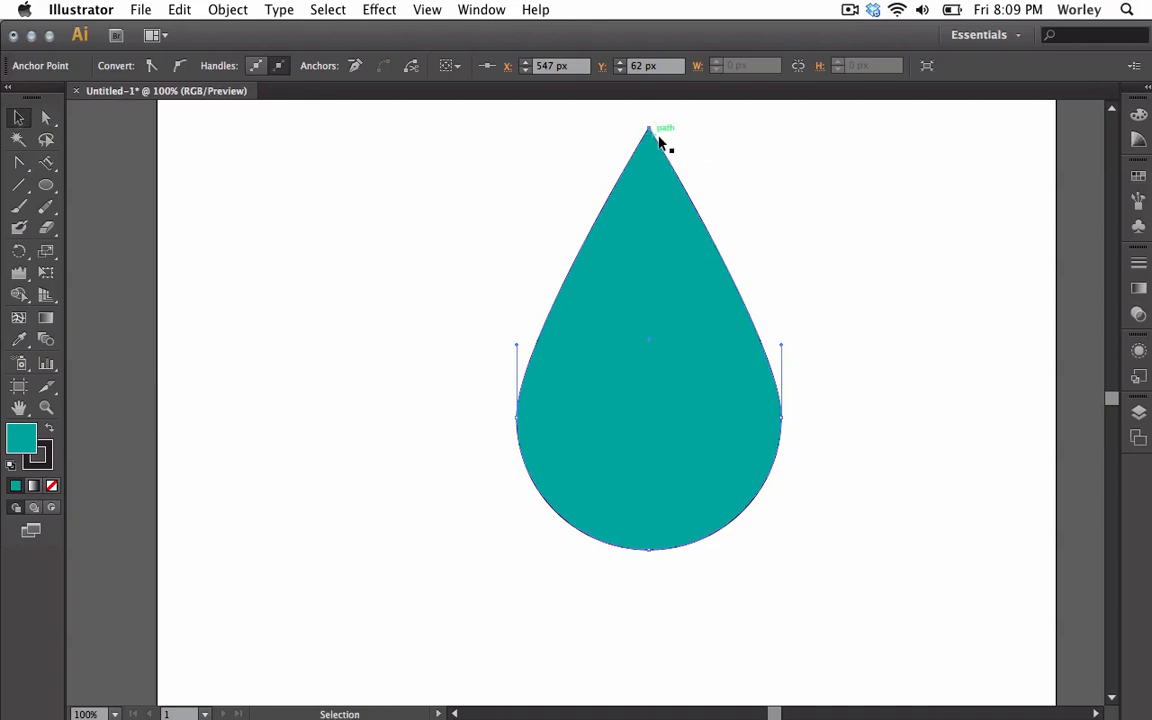
left_click(395, 204)
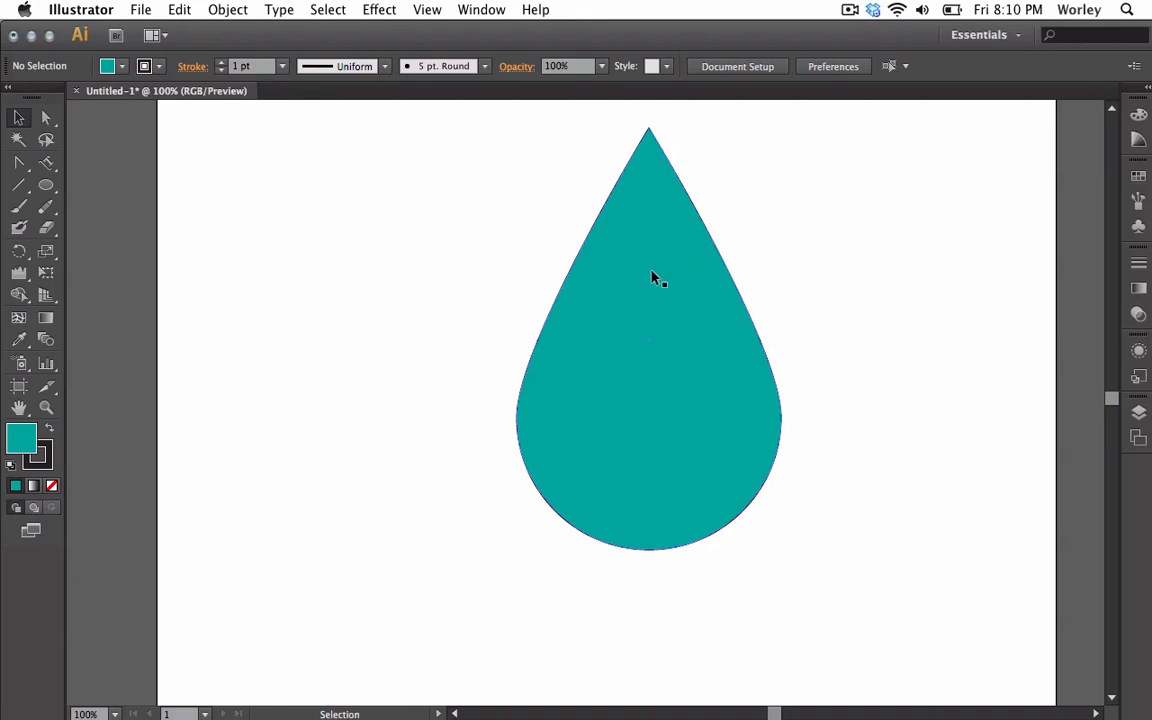
left_click(629, 355)
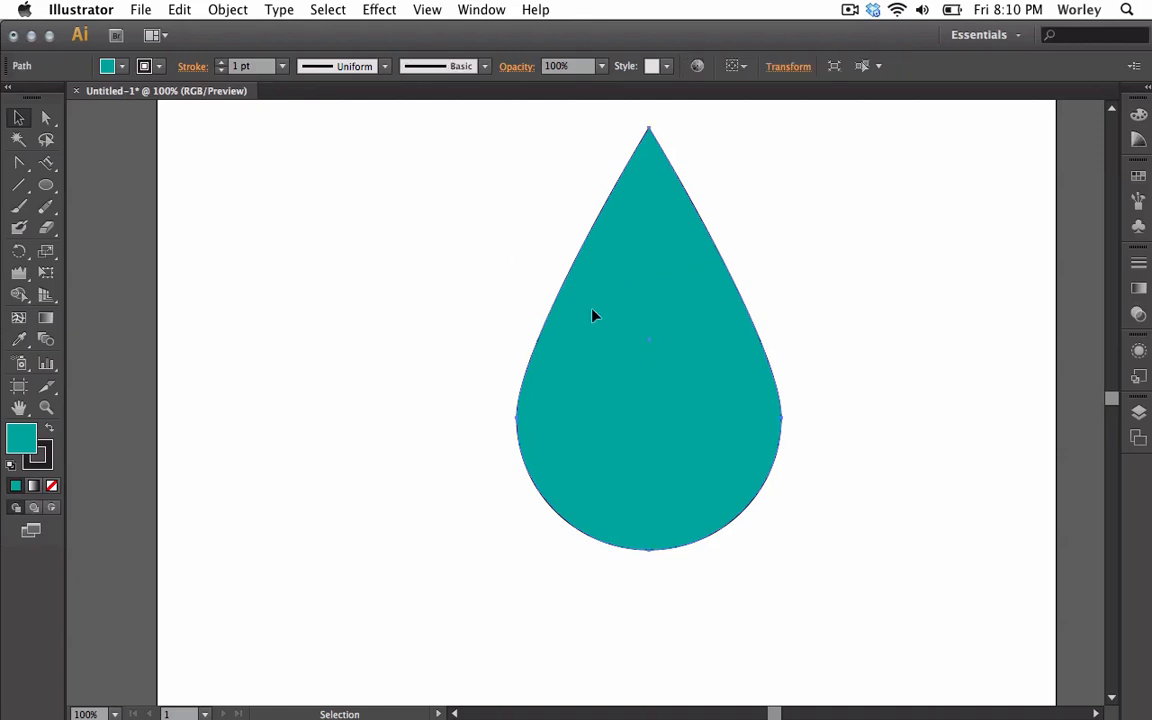
Delete the teardrop and draw a large upright triangle with the Polygon tool.
key("Delete")
left_click_drag(51, 188, 110, 247)
mouse_move(441, 248)
left_mouse_down()
mouse_move(576, 329)
mouse_move(630, 381)
mouse_move(519, 309)
mouse_move(521, 327)
mouse_move(512, 309)
mouse_move(663, 388)
mouse_move(652, 377)
mouse_move(662, 389)
mouse_move(635, 399)
mouse_move(591, 393)
mouse_move(740, 484)
mouse_move(630, 361)
mouse_move(643, 391)
mouse_move(660, 372)
left_mouse_up()
key("shift")
key("space")
key("shift")
key("Up")
key("Up")
key("Up")
key("Up")
key("Up")
key("Up")
key("Up")
key("Up")
key("Up")
key("Up")
key("Up")
key("Up")
key("Up")
key("Up")
key("Down")
key("Down")
key("Down")
key("Down")
key("Down")
key("Down")
key("Down")
key("Down")
key("Down")
key("Down")
key("Down")
key("Down")
key("Down")
key("Down")
key("Down")
key("Down")
key("Down")
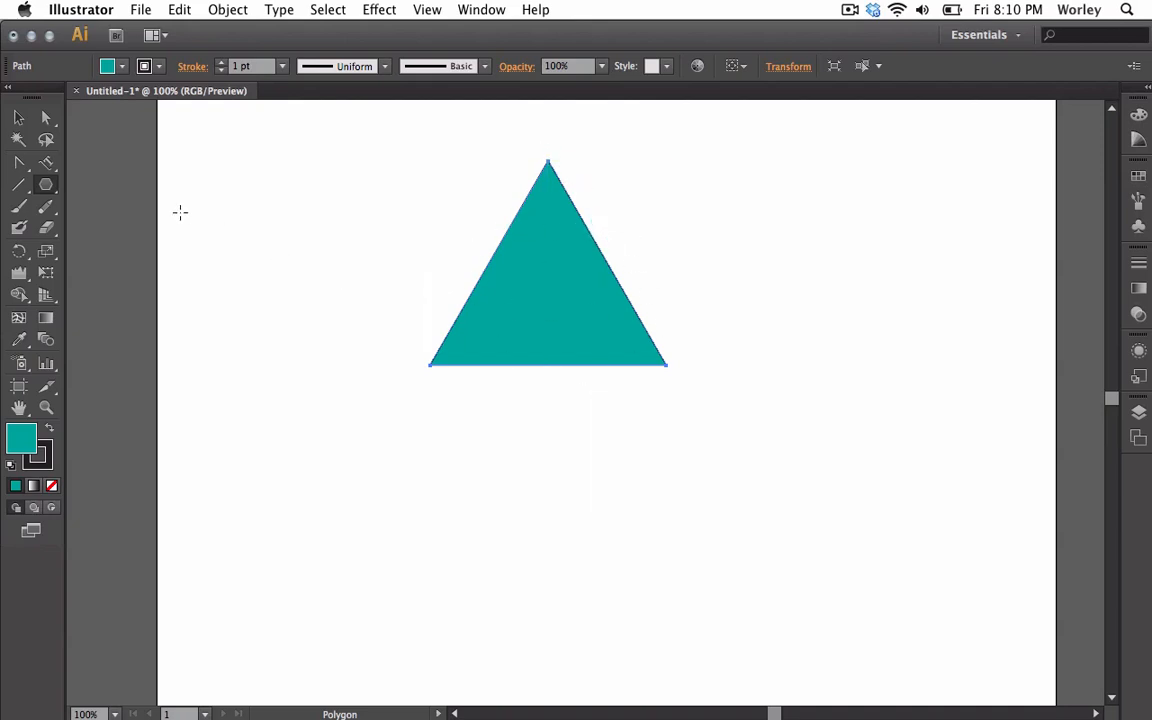
Draw a smaller three-point star triangle beneath it, its apex touching the base.
left_click_drag(43, 188, 97, 275)
left_click_drag(565, 455, 564, 367)
key("Down")
key("Down")
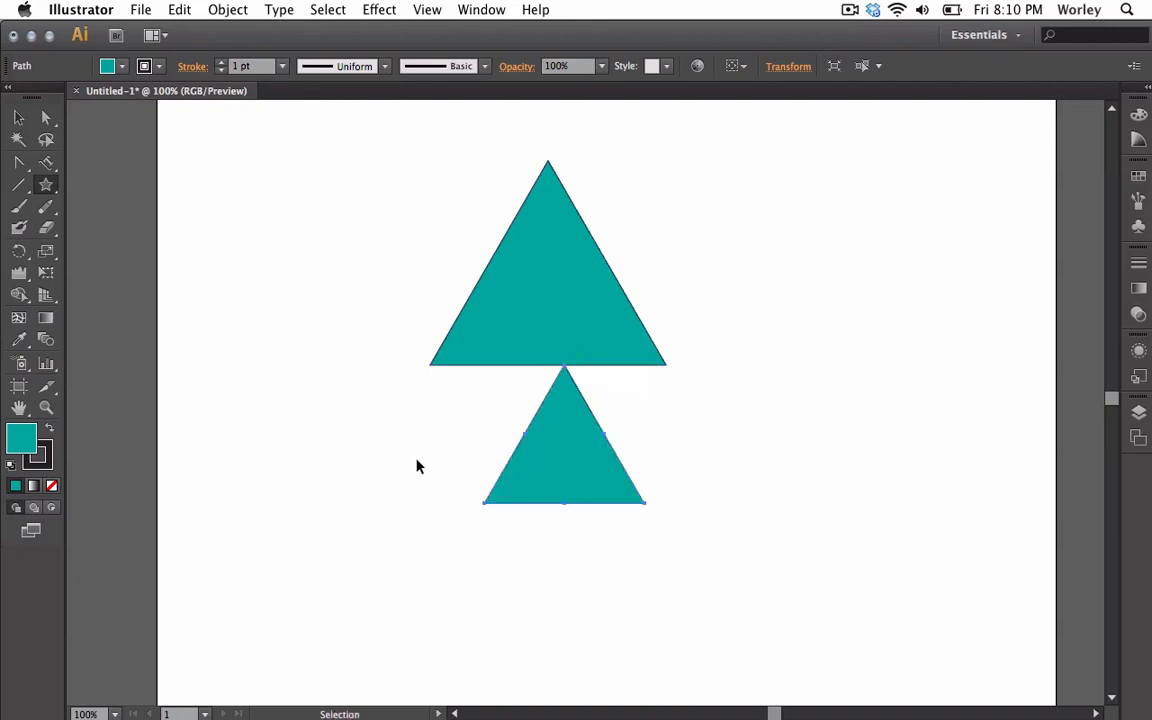
Zoom in and pull the lower triangle's side midpoints inward into a thin spike.
key("super+equal")
key("super+equal")
key("super+equal")
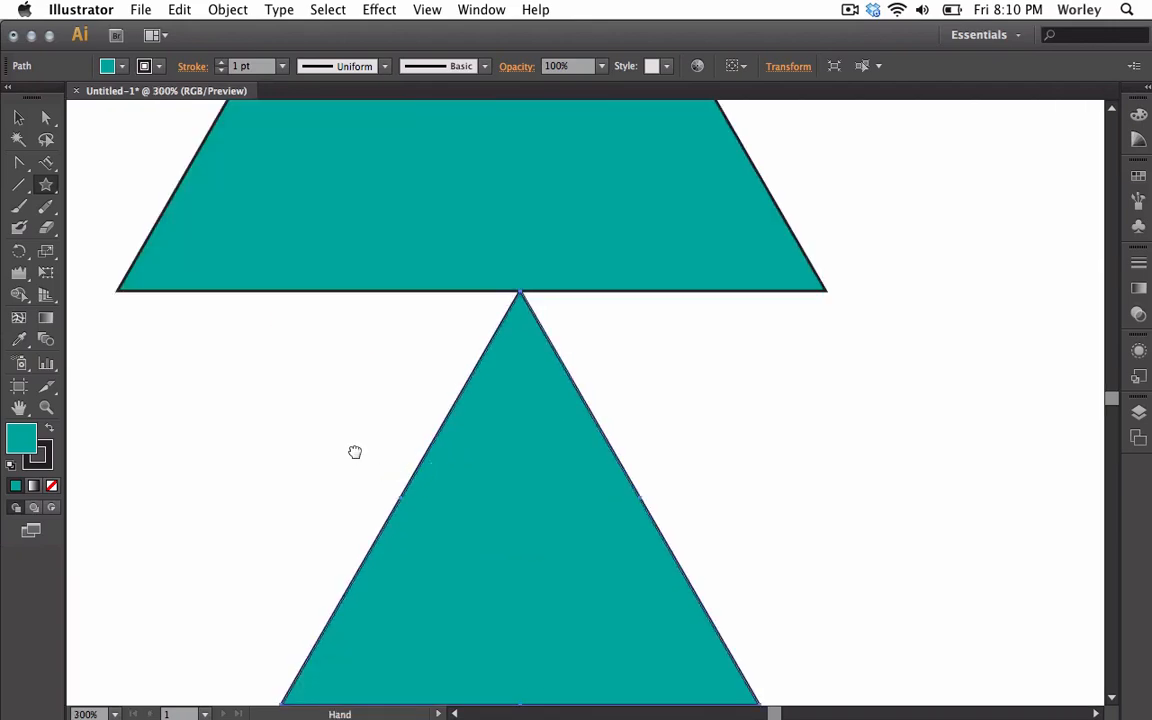
left_click_drag(355, 453, 393, 327)
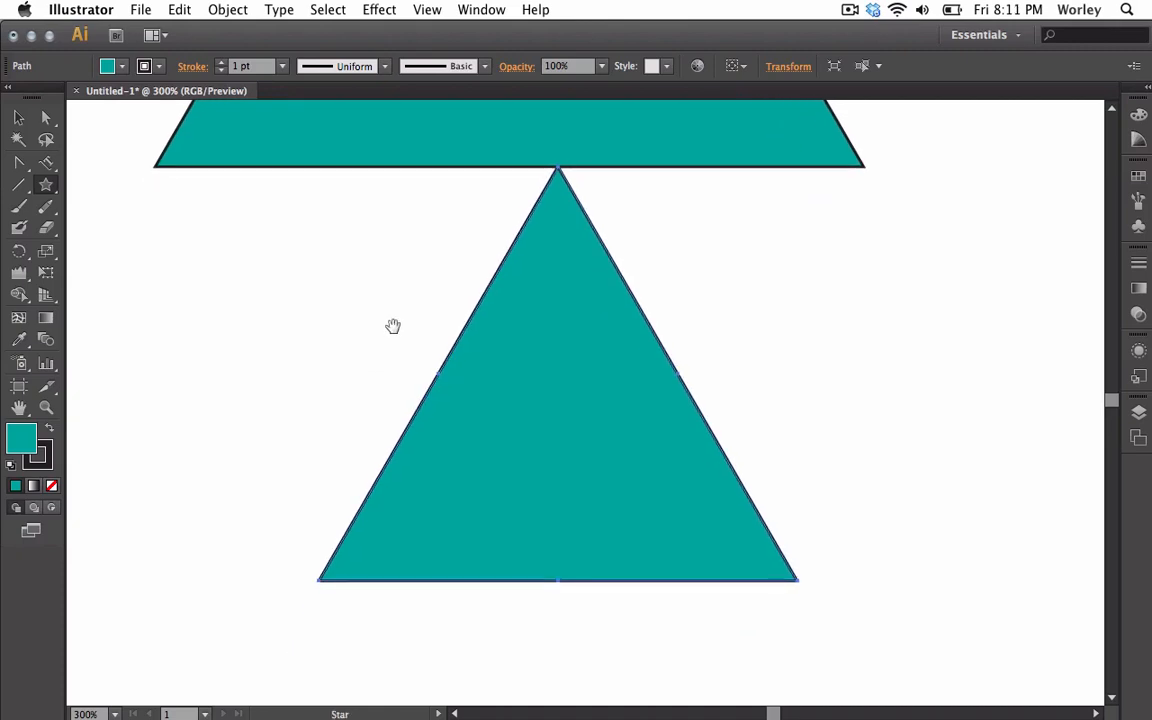
left_click(45, 117)
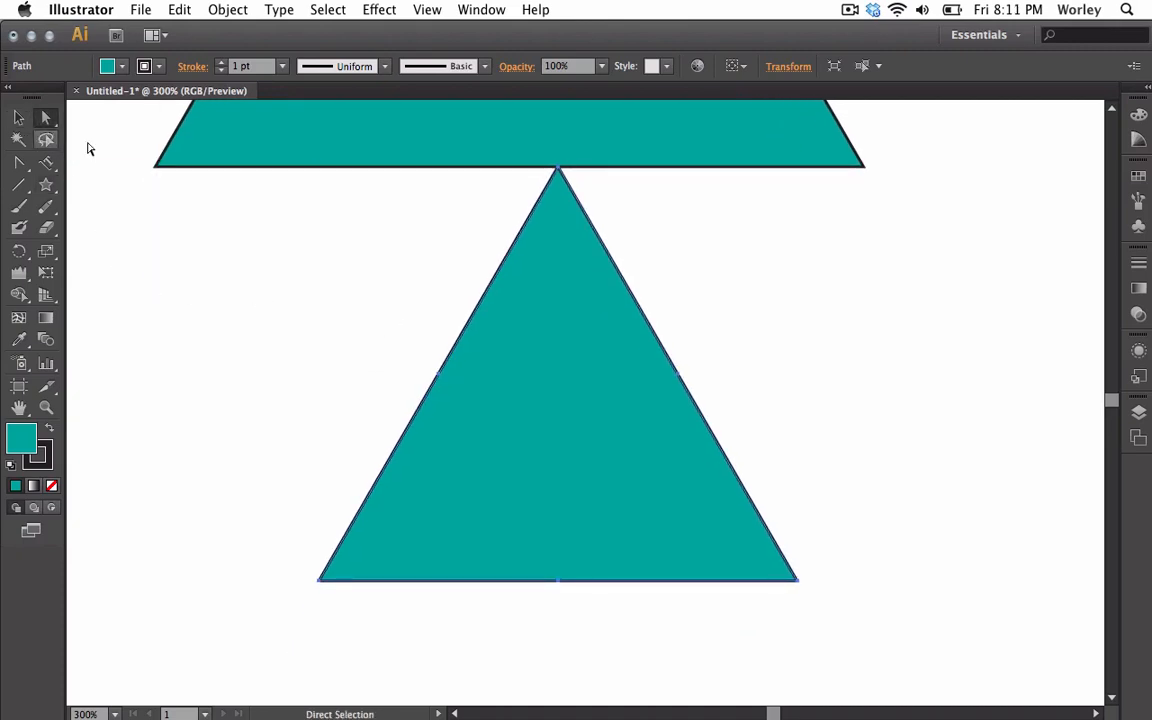
left_click(439, 373)
left_click_drag(440, 374, 521, 418)
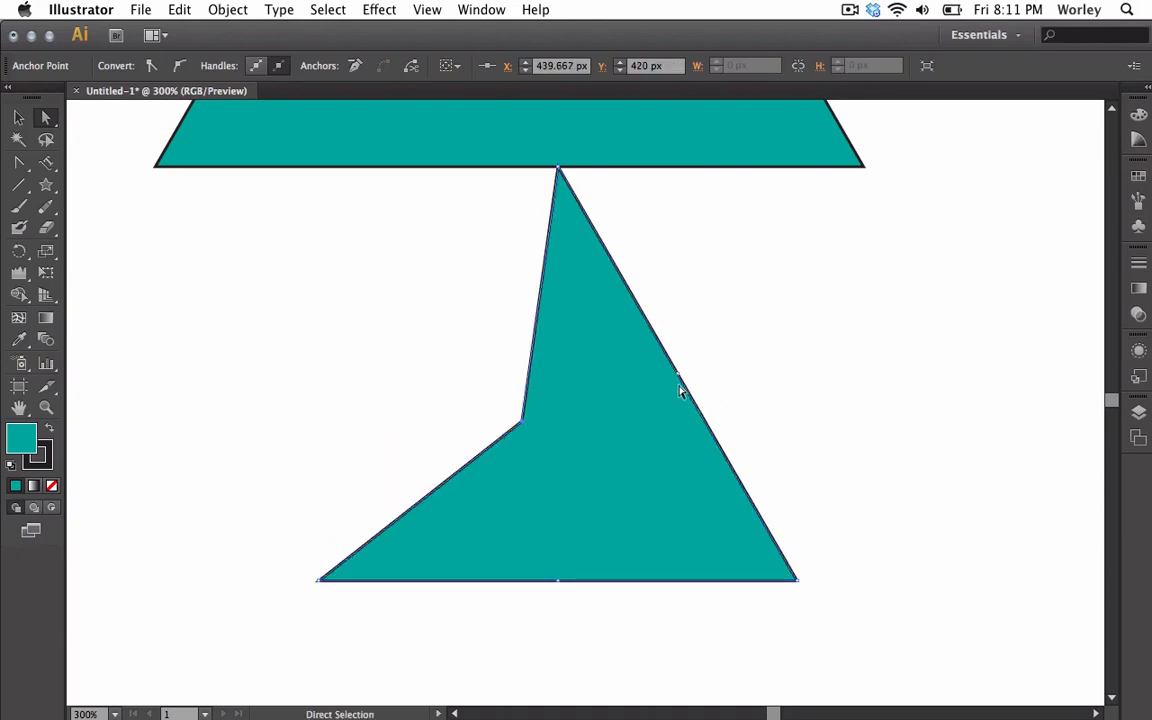
left_click_drag(679, 374, 596, 419)
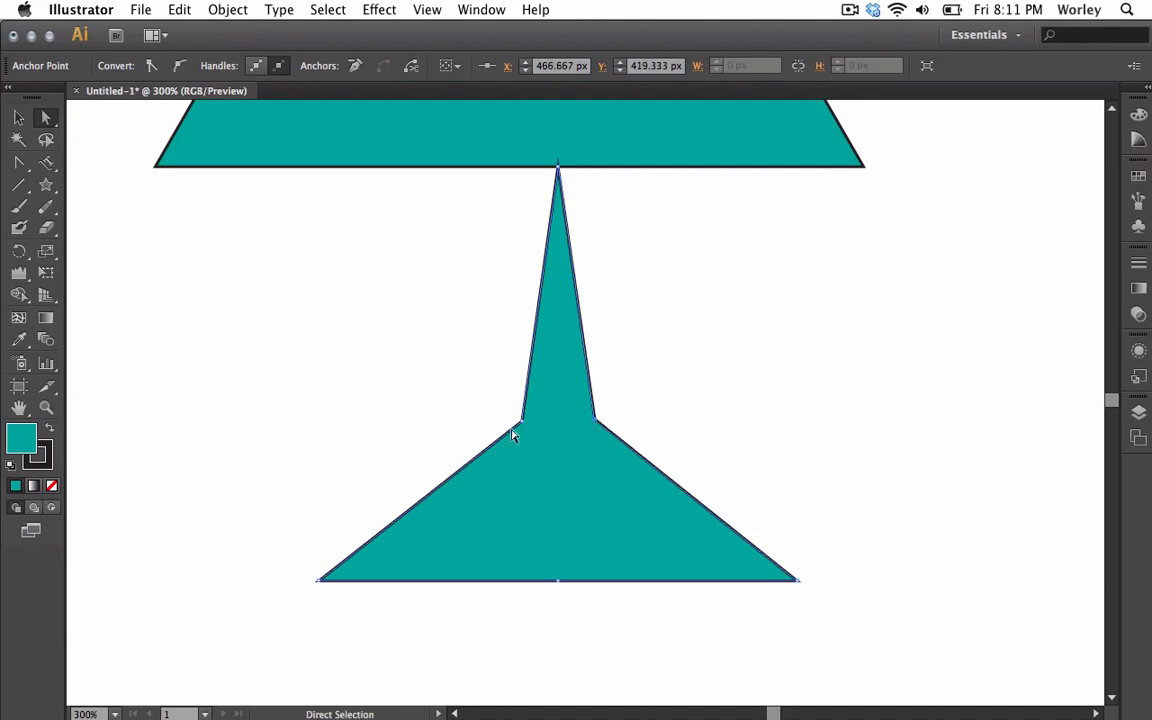
Zoom out to fit the artboard, then marquee-select both triangles and delete them.
key("super+0")
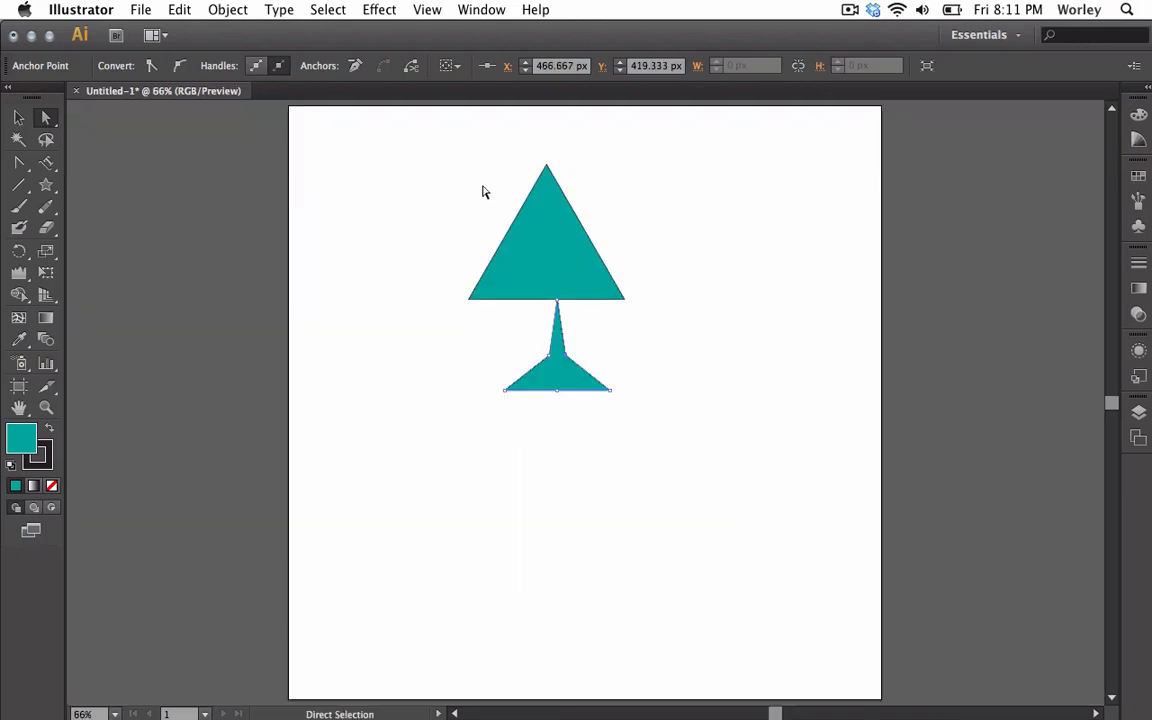
key("v")
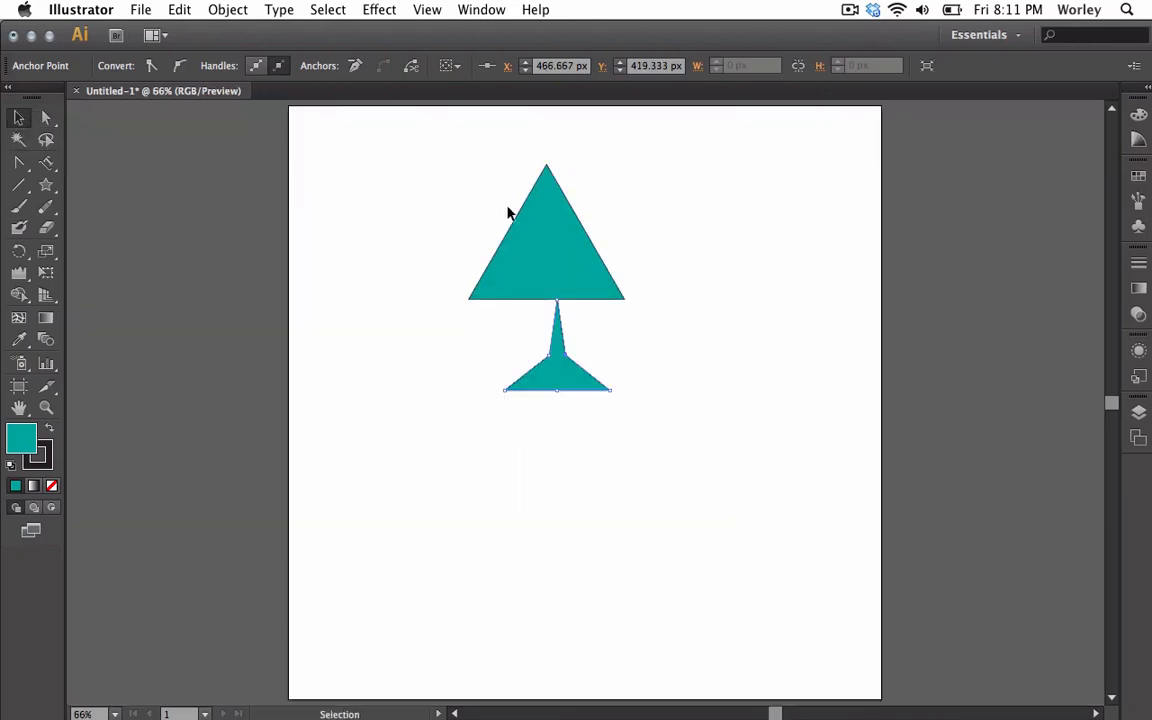
left_click_drag(490, 219, 606, 483)
key("Delete")
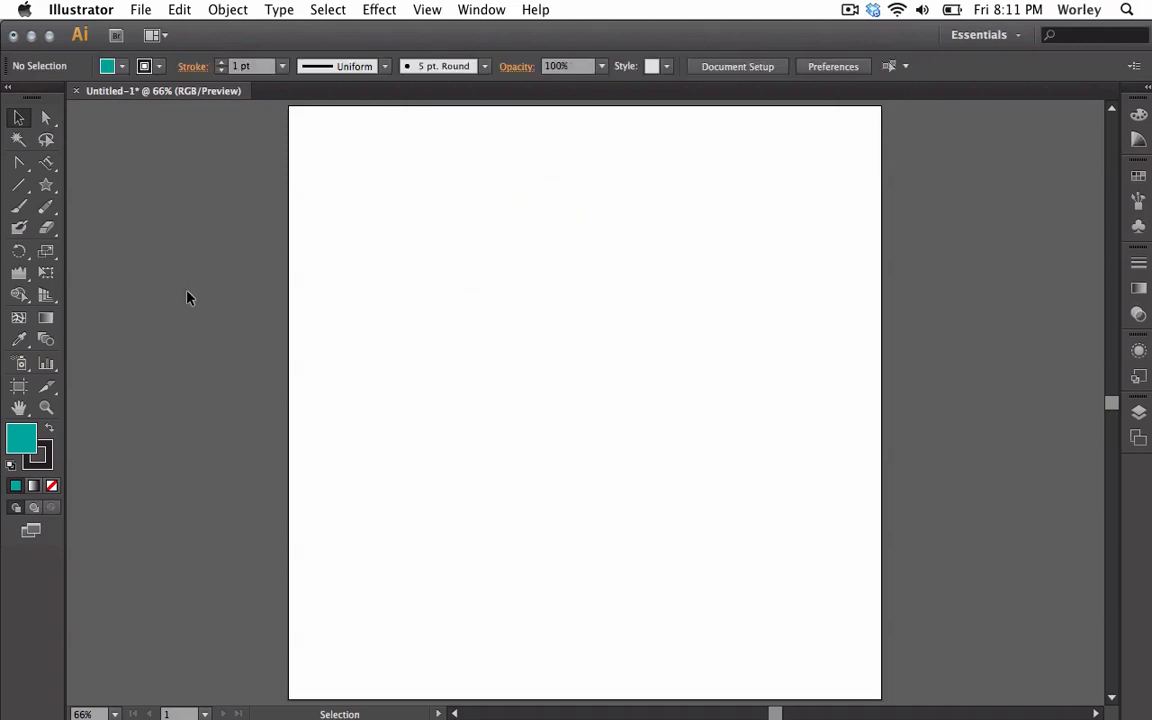
left_click_drag(46, 184, 110, 249)
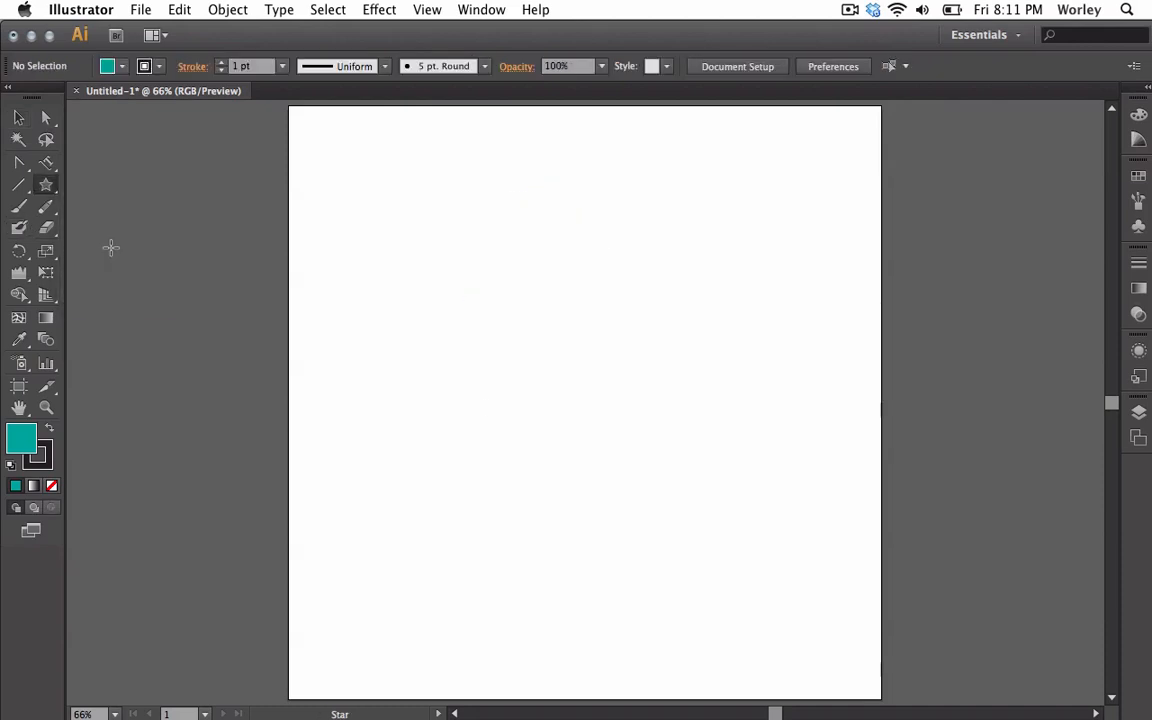
left_click_drag(468, 245, 546, 291)
key("Up")
key("Up")
key("Up")
key("Up")
key("Up")
key("Up")
key("Up")
key("Down")
key("Down")
key("Down")
key("Down")
key("Down")
key("Down")
key("Up")
key("Up")
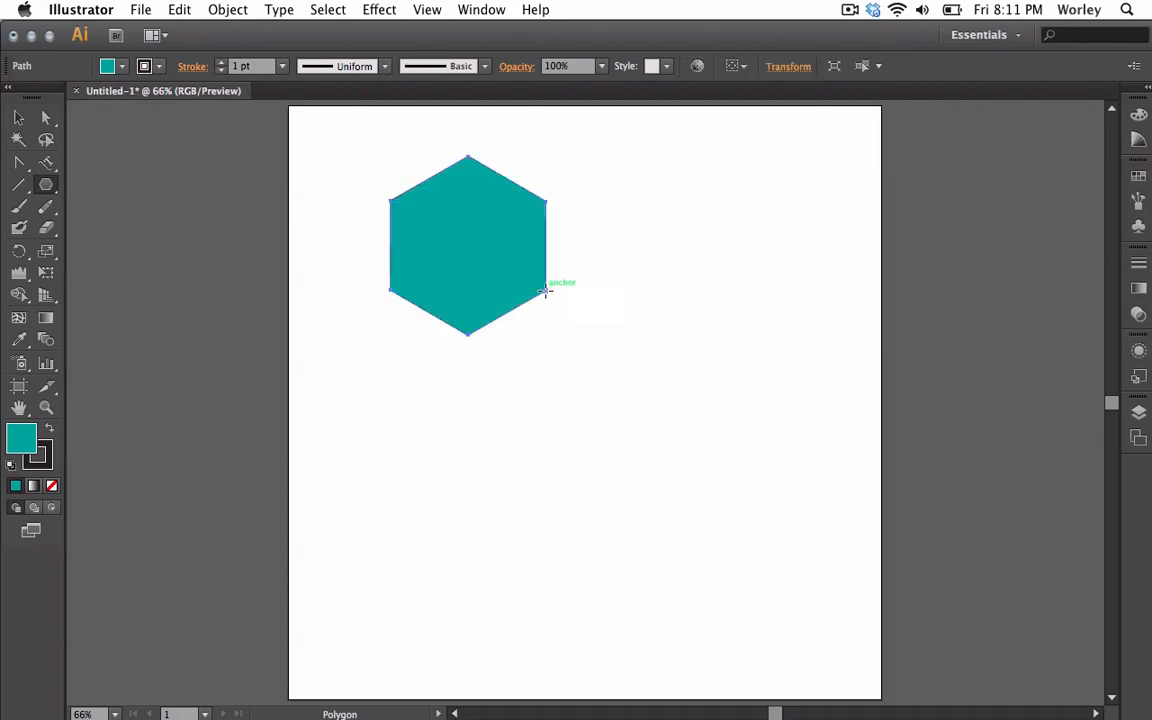
key("Delete")
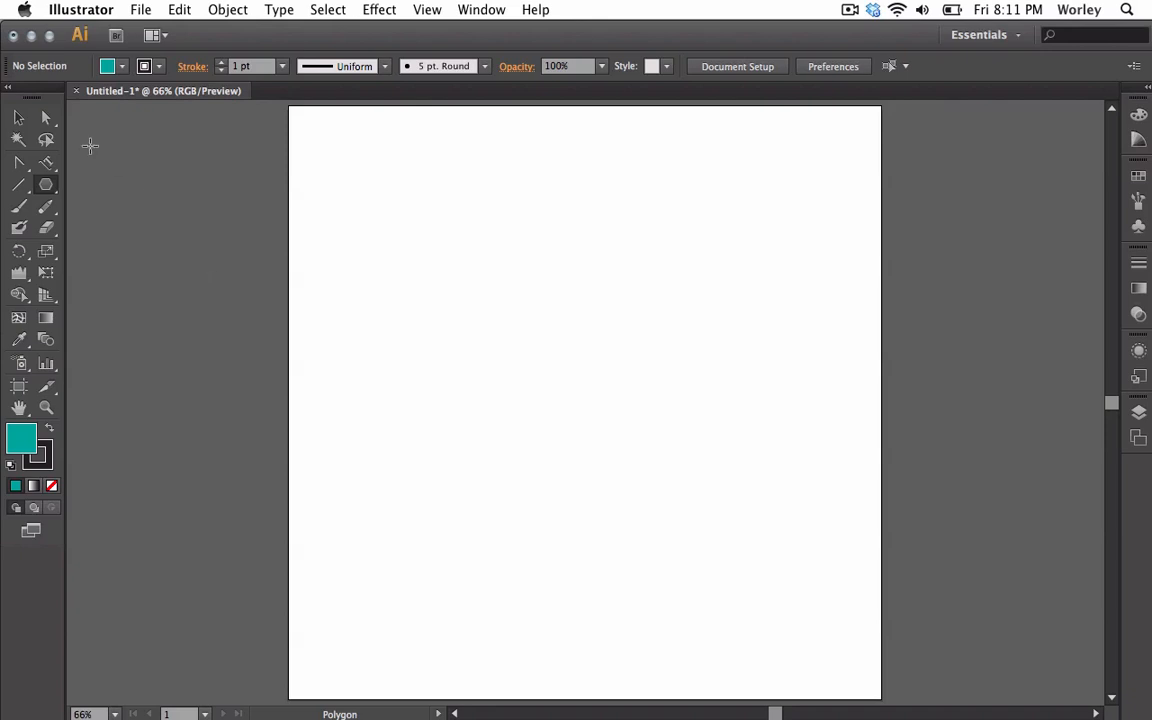
Drag out a five-point star about 132 × 132 px, holding Command to slim its arms.
left_click_drag(45, 184, 117, 270)
left_click_drag(451, 279, 534, 376)
key("Up")
key("Up")
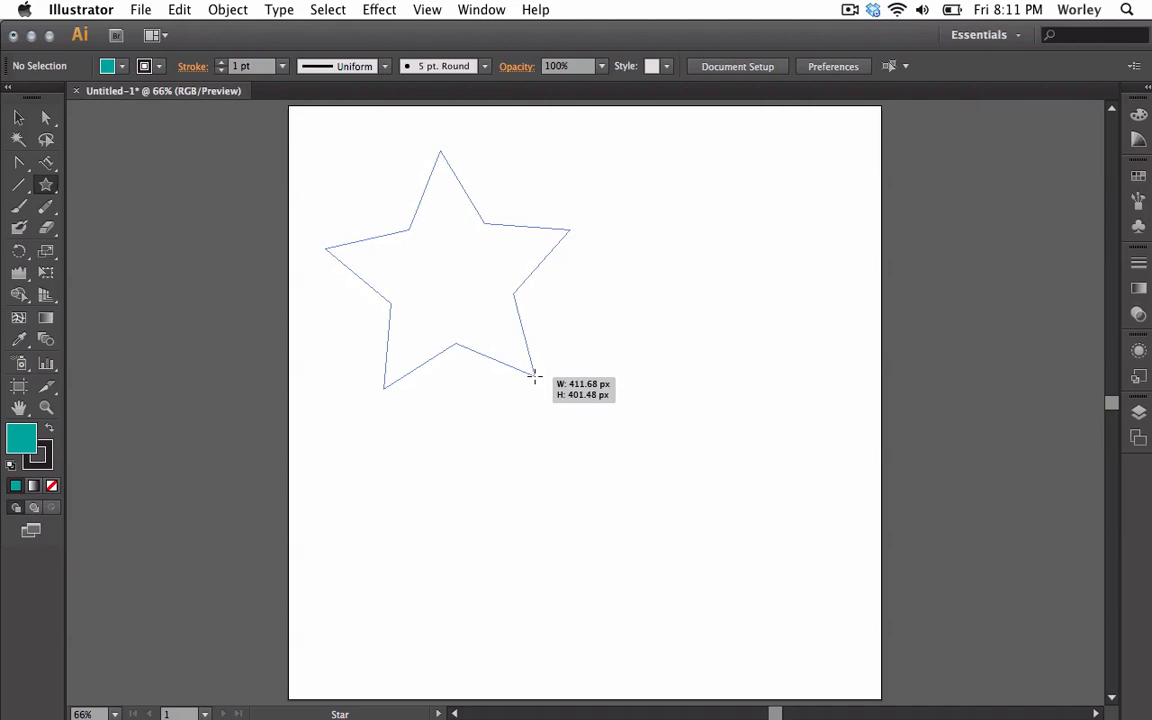
mouse_move(534, 377)
left_mouse_down()
mouse_move(538, 390)
mouse_move(533, 381)
mouse_move(603, 410)
mouse_move(538, 372)
mouse_move(579, 404)
mouse_move(553, 374)
mouse_move(585, 438)
left_mouse_up()
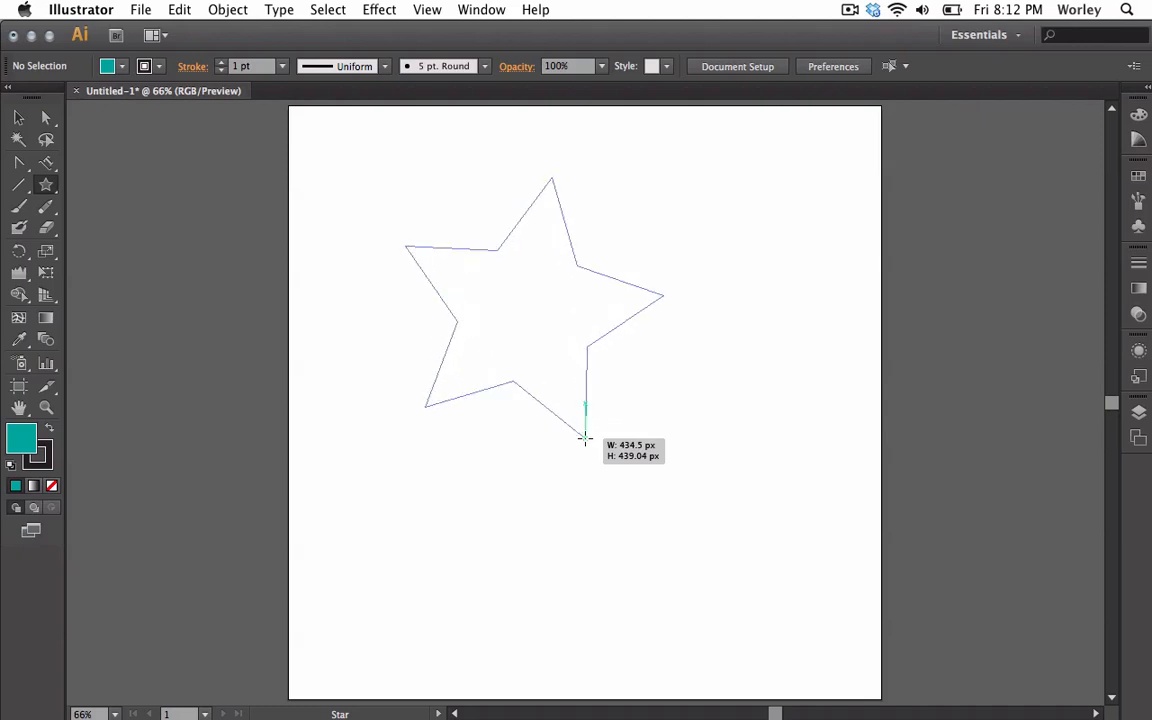
left_click_drag(585, 438, 608, 428)
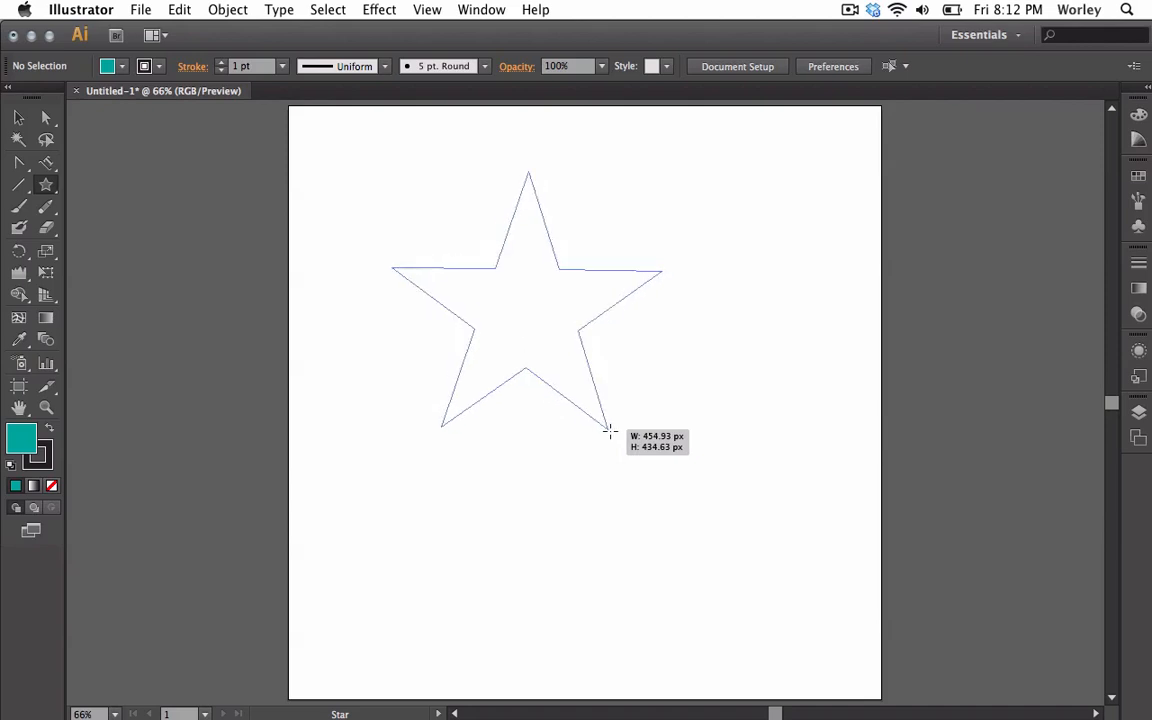
mouse_move(609, 432)
left_mouse_down()
mouse_move(596, 409)
mouse_move(599, 427)
mouse_move(537, 450)
mouse_move(544, 383)
mouse_move(589, 430)
mouse_move(550, 375)
mouse_move(584, 421)
mouse_move(550, 379)
mouse_move(612, 515)
mouse_move(538, 342)
mouse_move(604, 530)
mouse_move(584, 440)
mouse_move(545, 350)
mouse_move(591, 471)
mouse_move(531, 354)
left_mouse_up()
key("super")
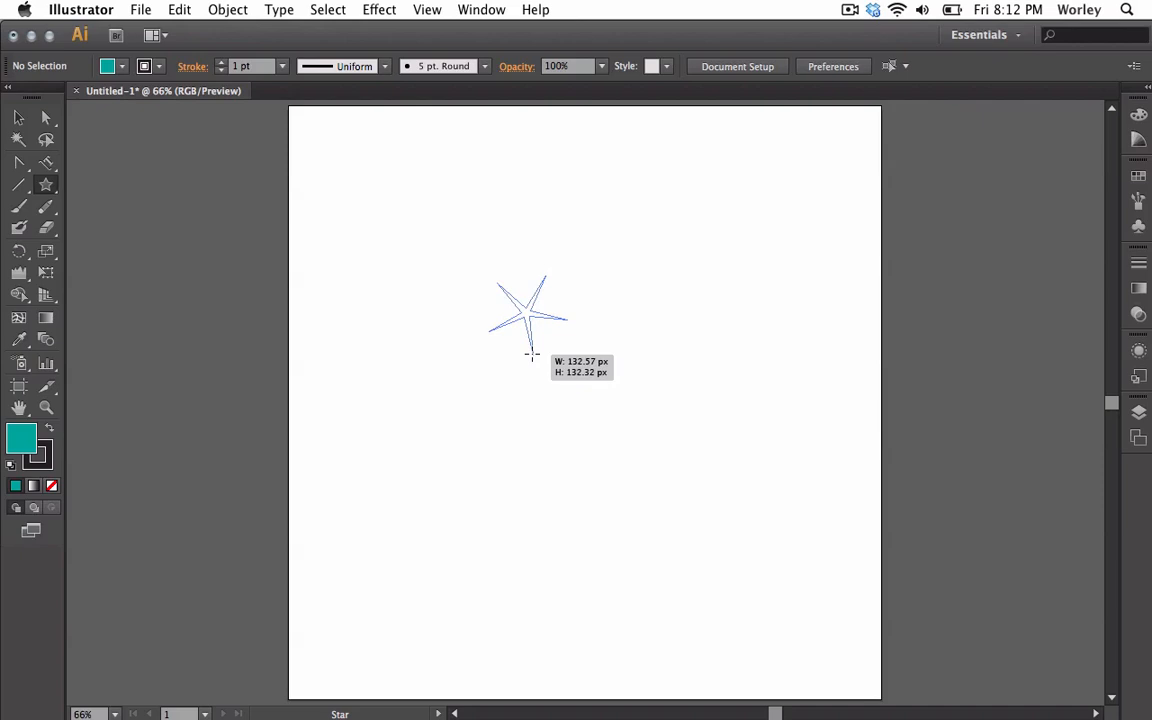
left_click_drag(531, 354, 578, 518)
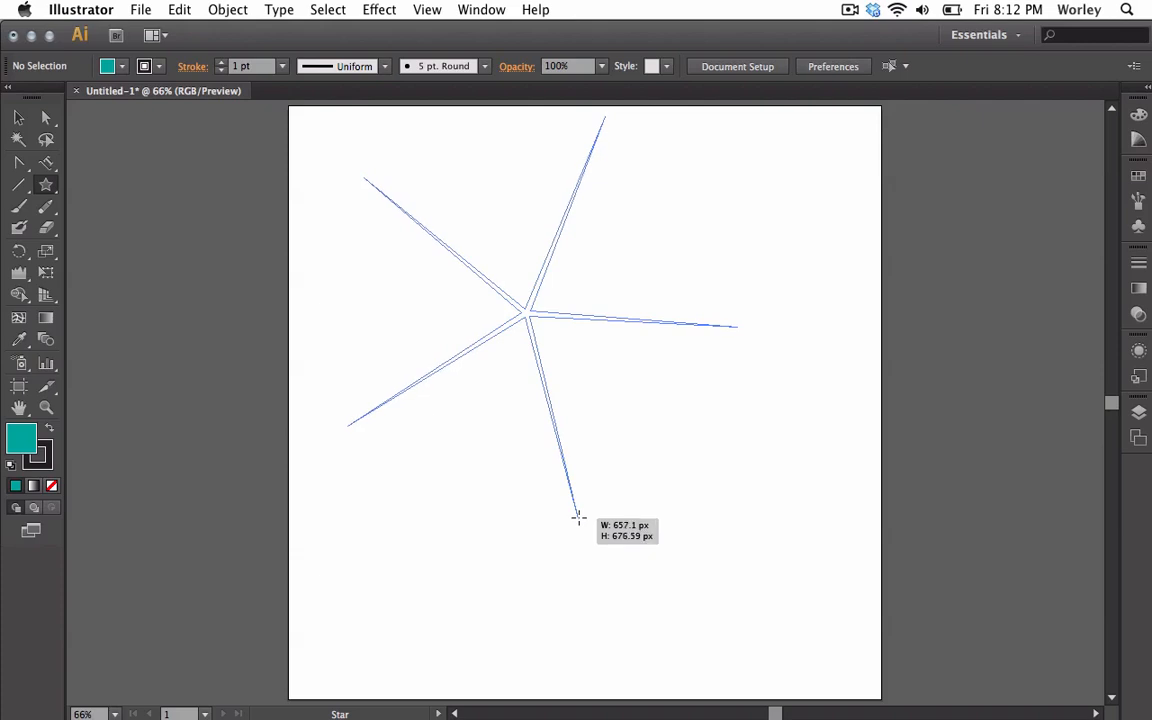
mouse_move(578, 518)
left_mouse_down()
mouse_move(517, 362)
mouse_move(517, 517)
mouse_move(490, 660)
mouse_move(524, 379)
mouse_move(525, 615)
mouse_move(537, 404)
mouse_move(532, 559)
mouse_move(548, 432)
mouse_move(548, 512)
mouse_move(557, 436)
mouse_move(599, 478)
mouse_move(573, 457)
left_mouse_up()
key("Up")
key("Up")
key("Up")
key("Up")
key("Up")
key("Up")
key("Up")
key("Up")
key("Up")
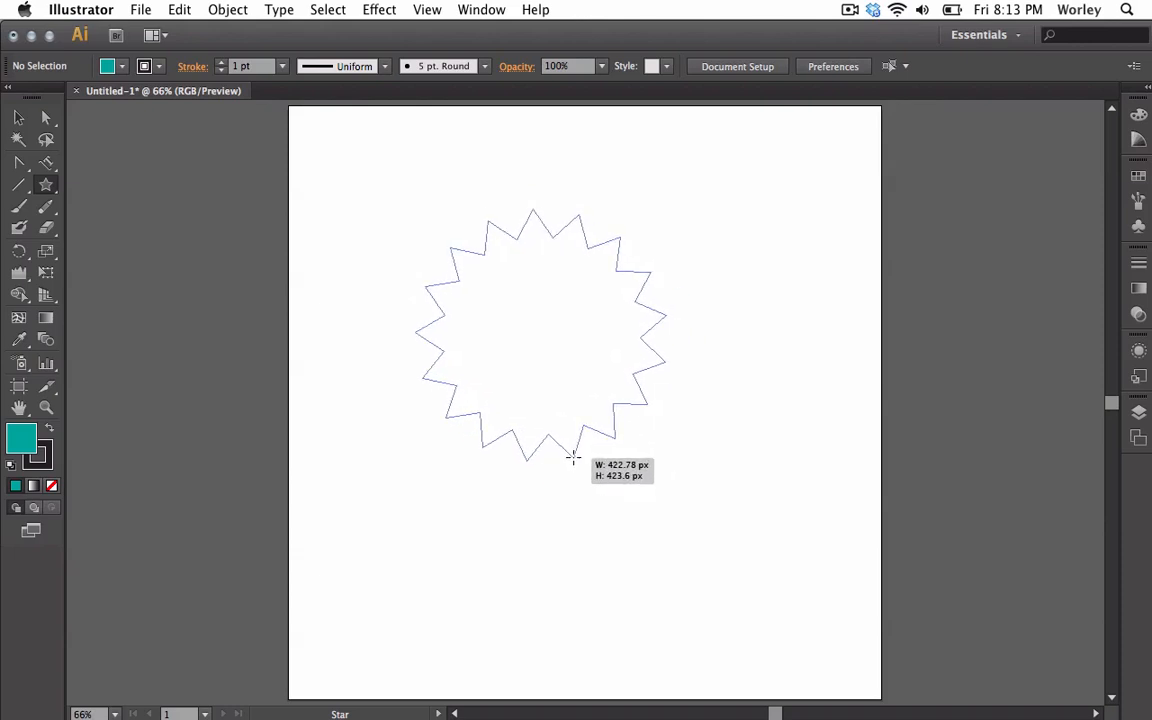
left_click_drag(573, 457, 572, 447)
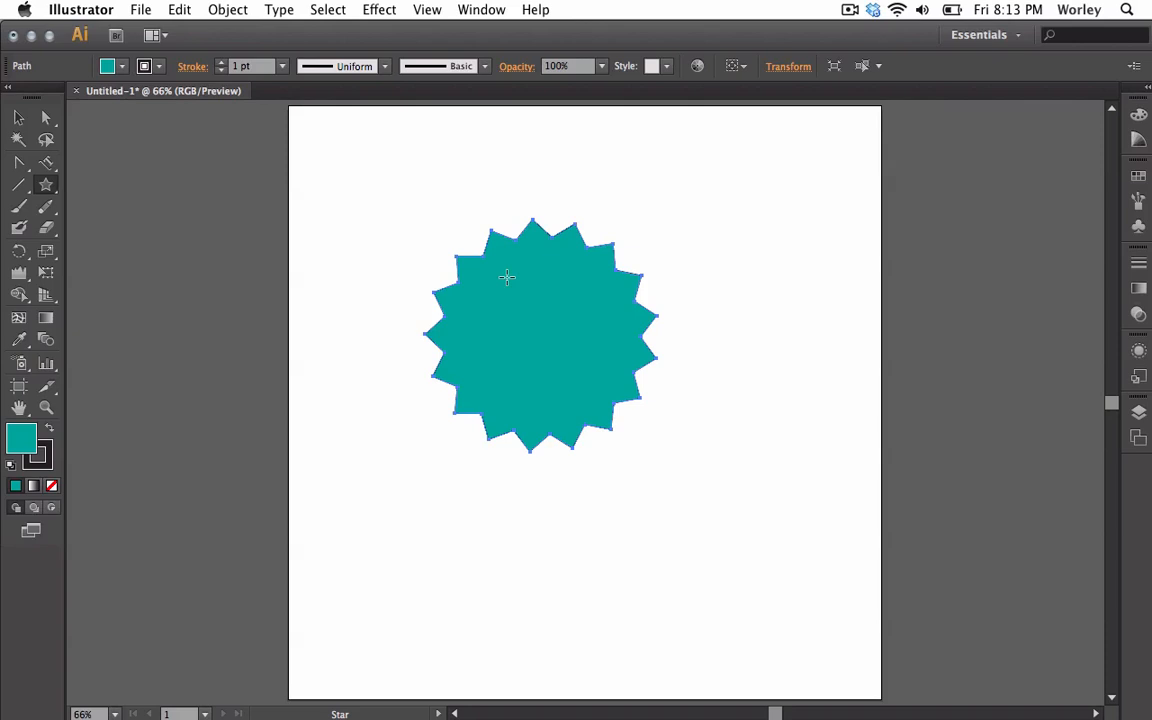
key("Delete")
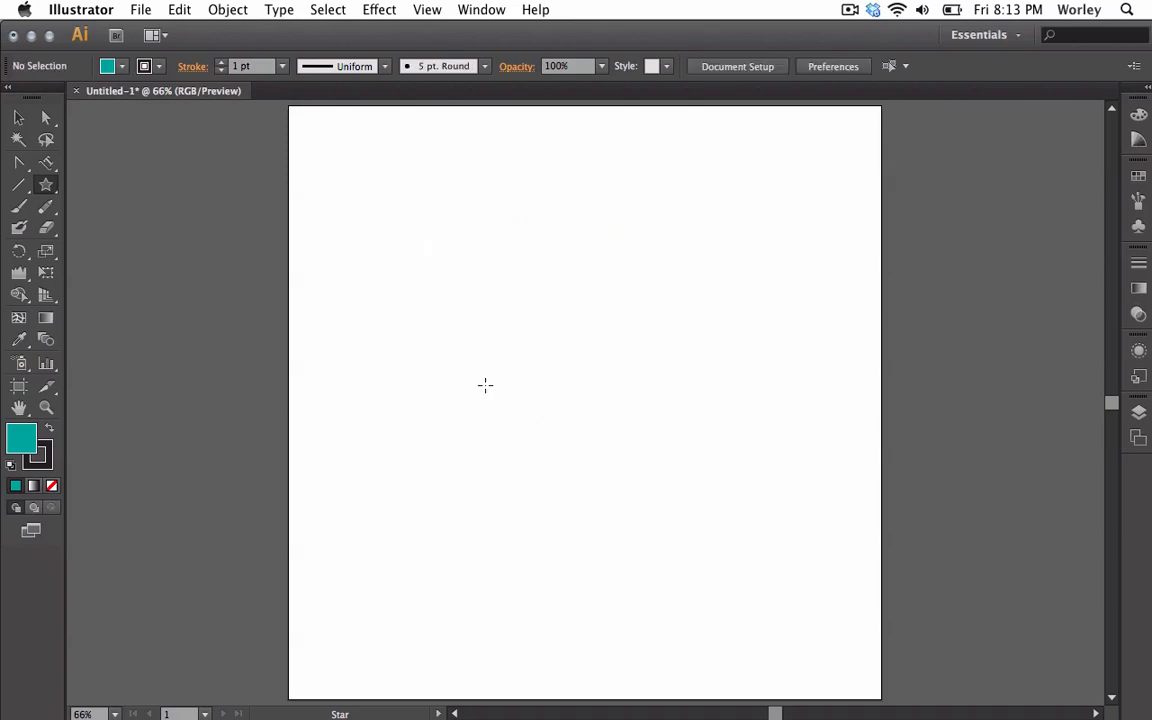
left_click_drag(45, 184, 125, 290)
mouse_move(519, 260)
left_mouse_down()
mouse_move(584, 337)
mouse_move(525, 262)
mouse_move(558, 290)
mouse_move(573, 344)
left_mouse_up()
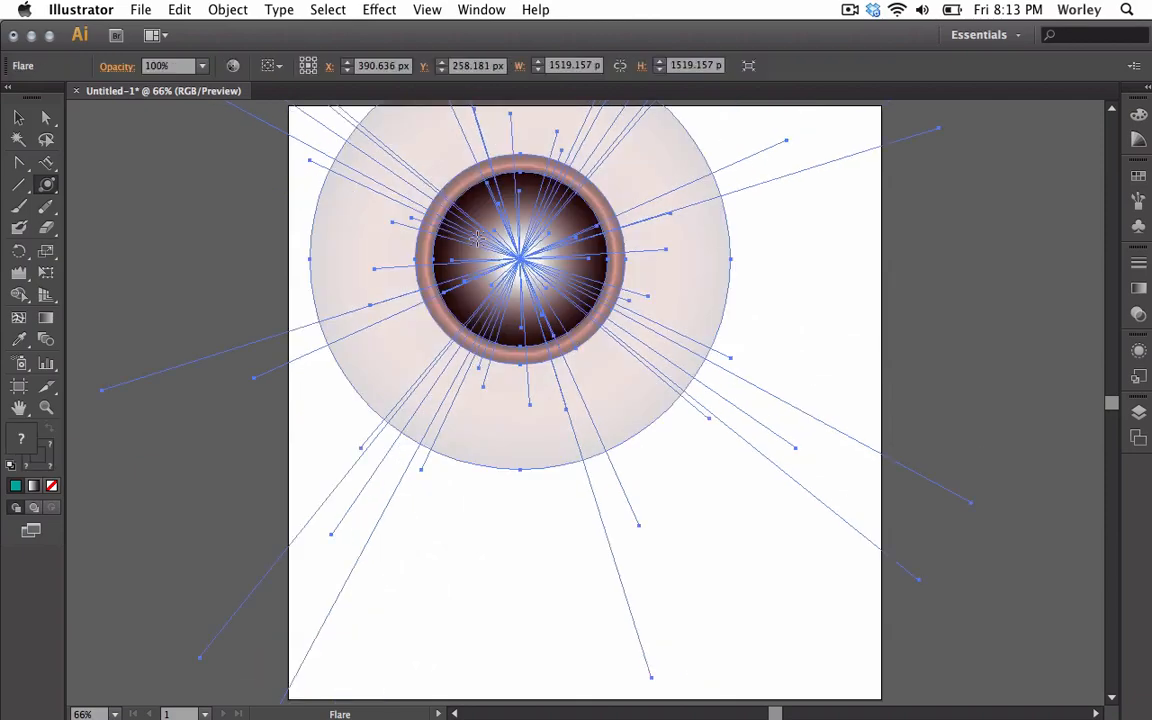
left_click(18, 117)
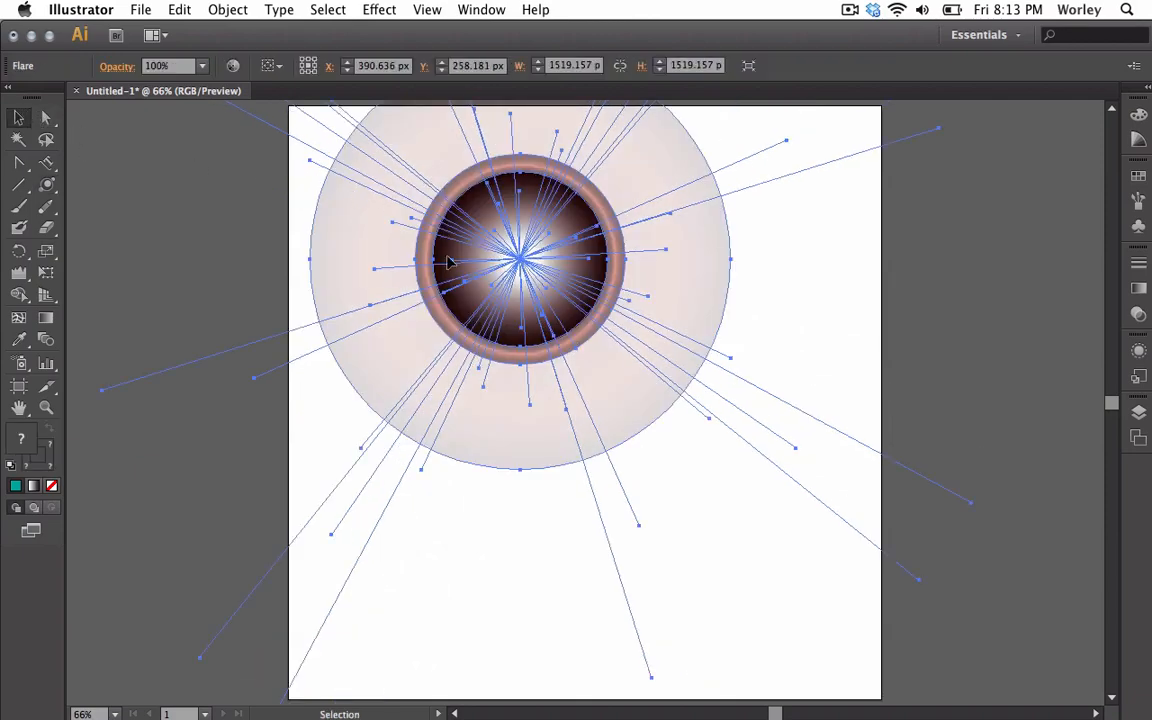
left_click_drag(513, 262, 581, 358)
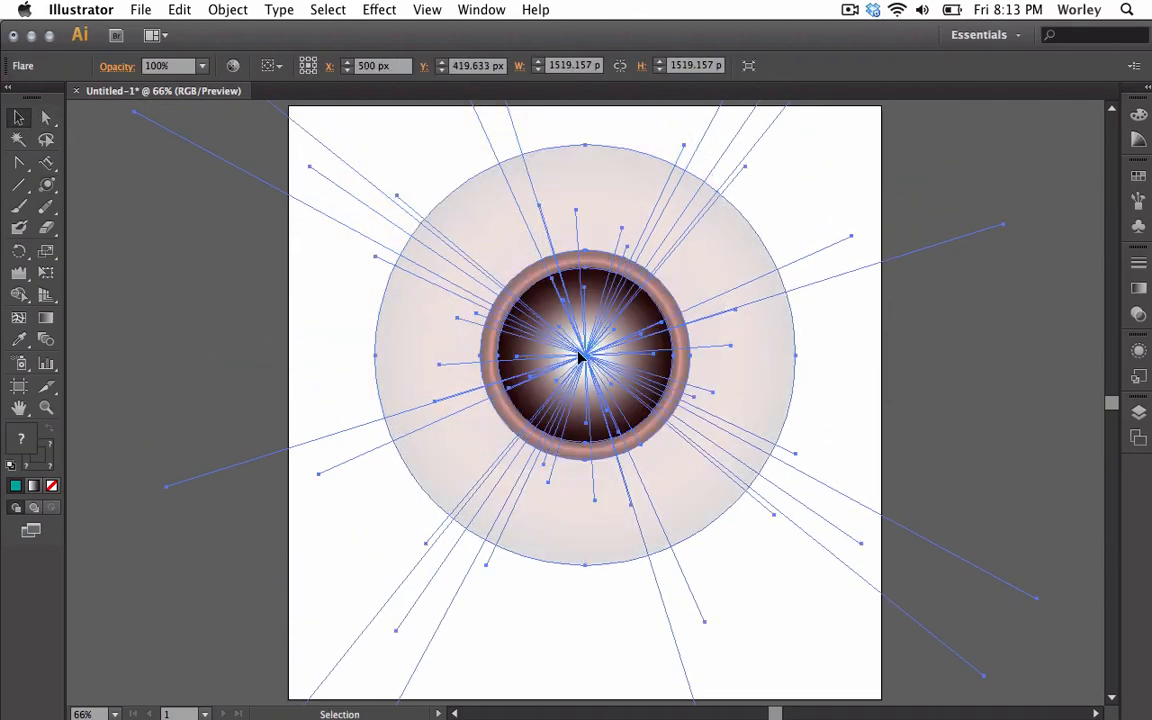
left_click(276, 318)
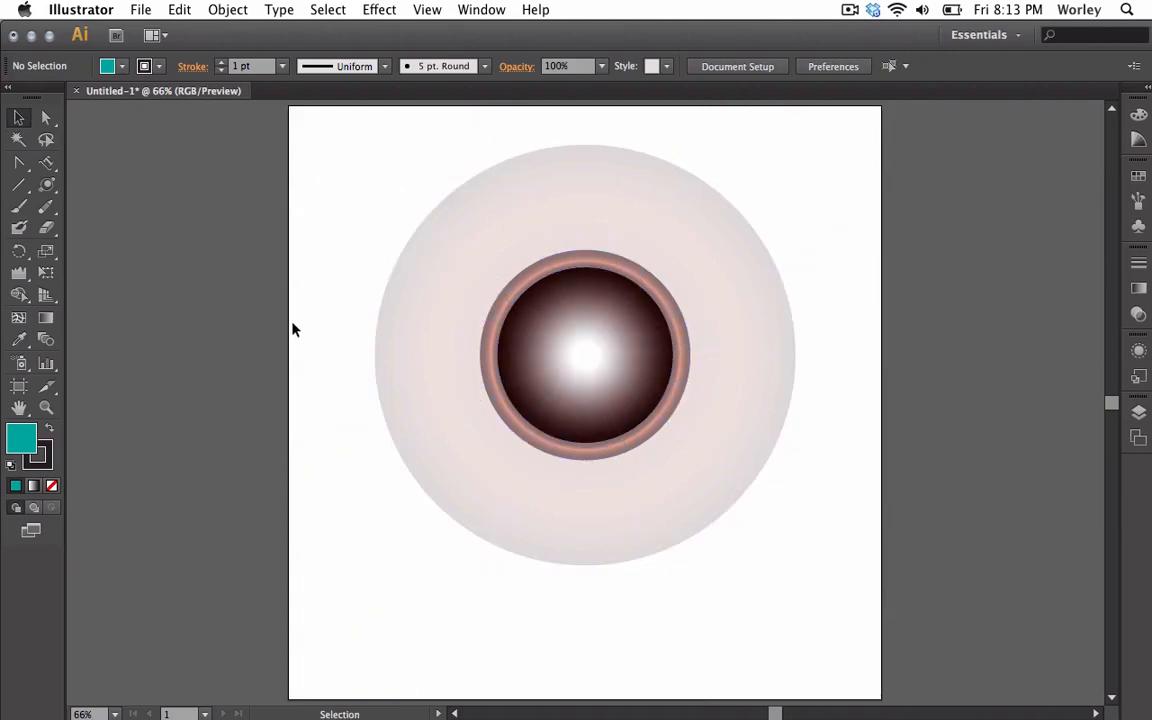
left_click(520, 275)
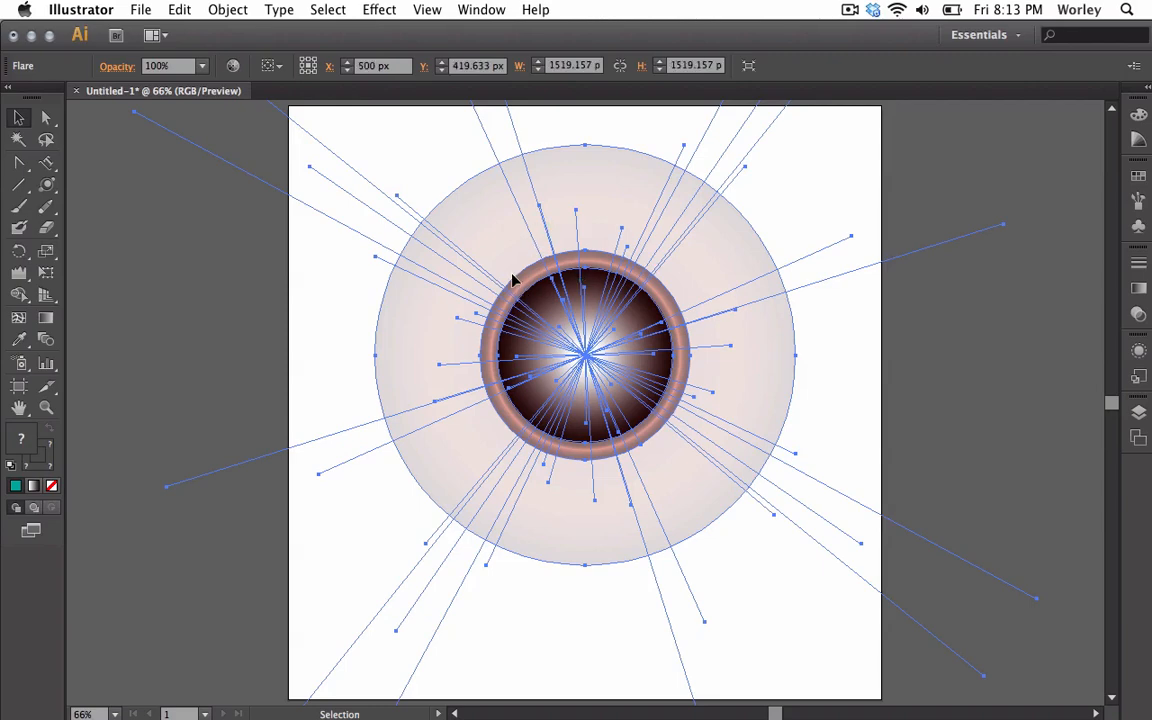
left_click(452, 173)
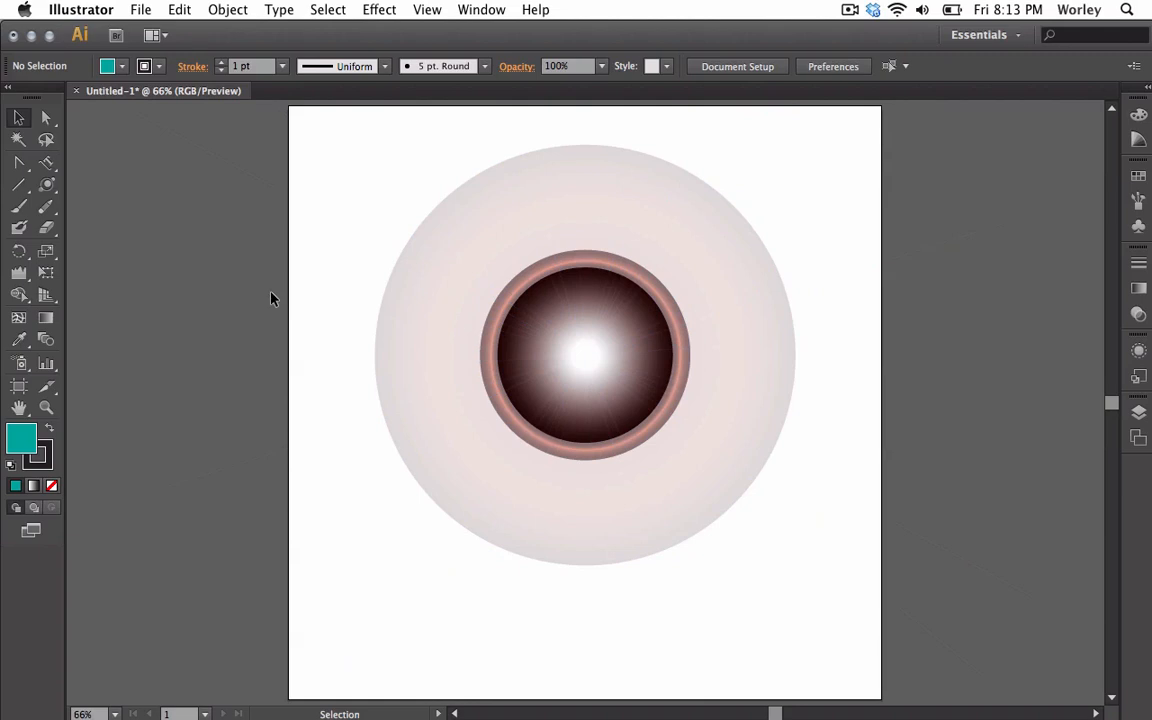
left_click(421, 354)
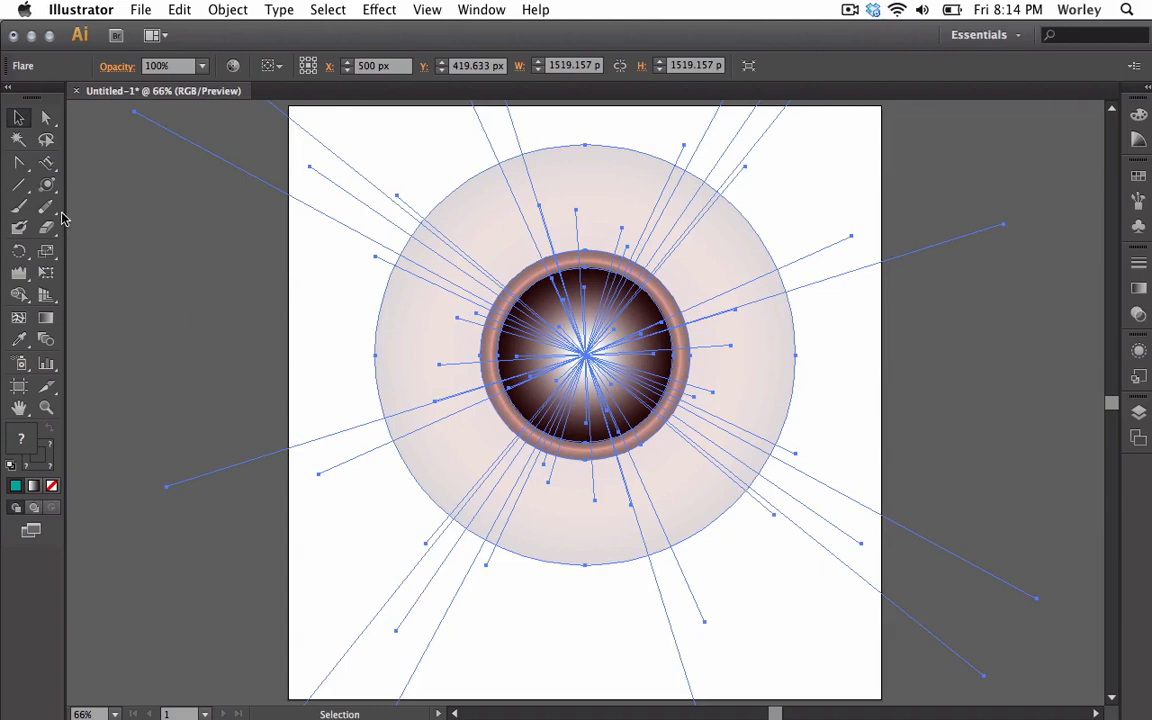
left_click(46, 117)
left_click(284, 306)
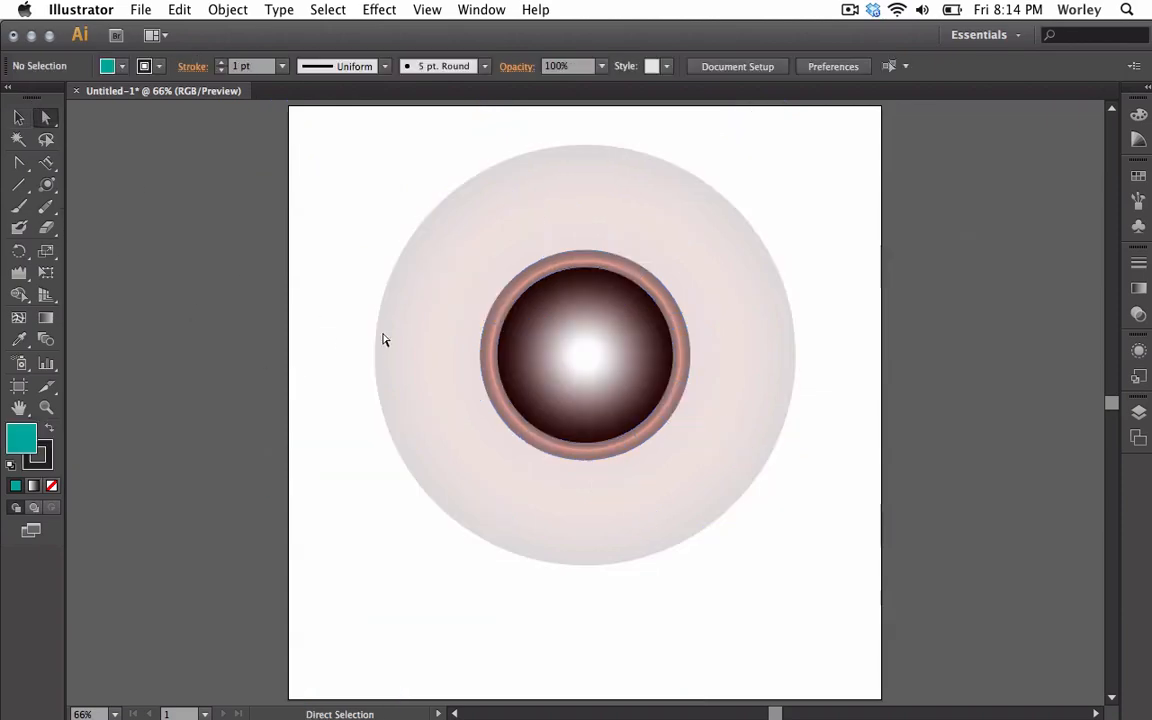
left_click(410, 338)
key("Delete")
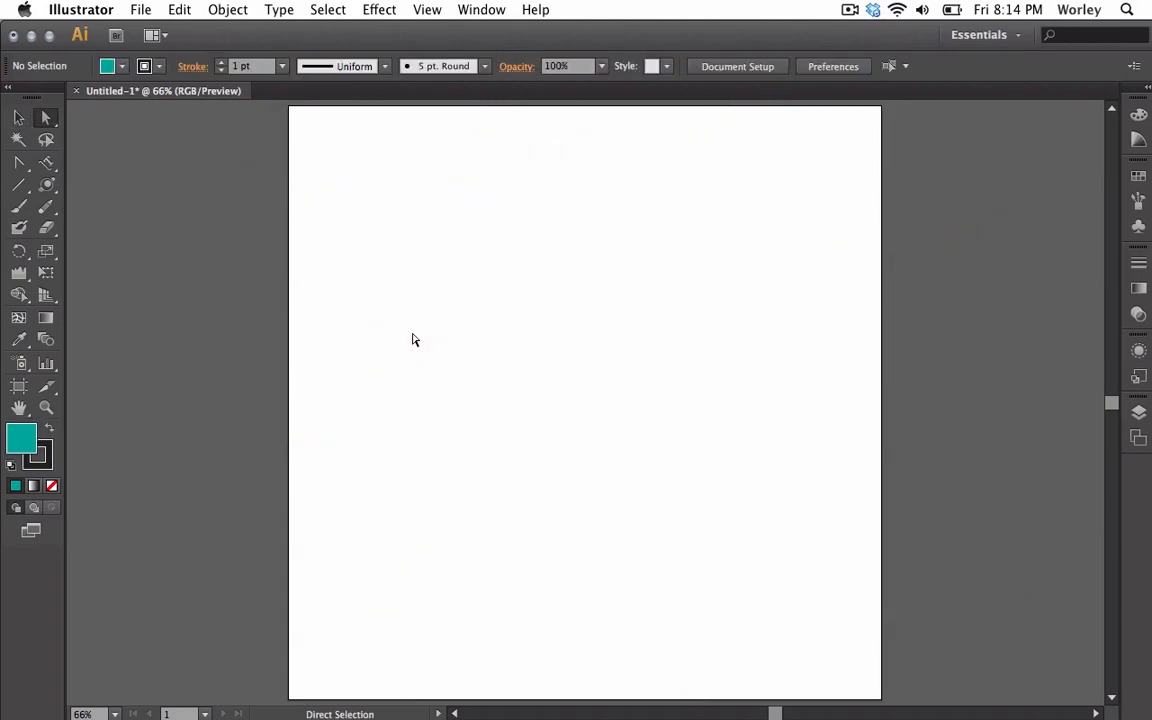
Return to the Selection Tool, then pick the Rectangle Tool from the Flare Tool flyout.
left_click(17, 119)
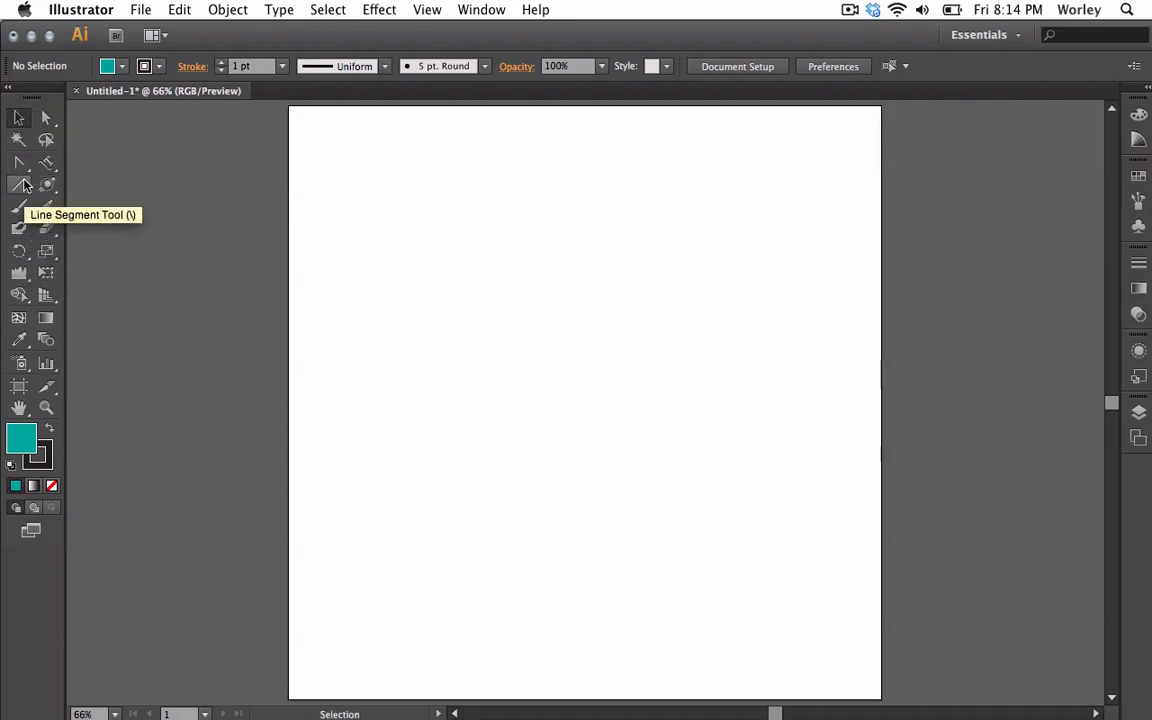
left_click_drag(46, 185, 82, 190)
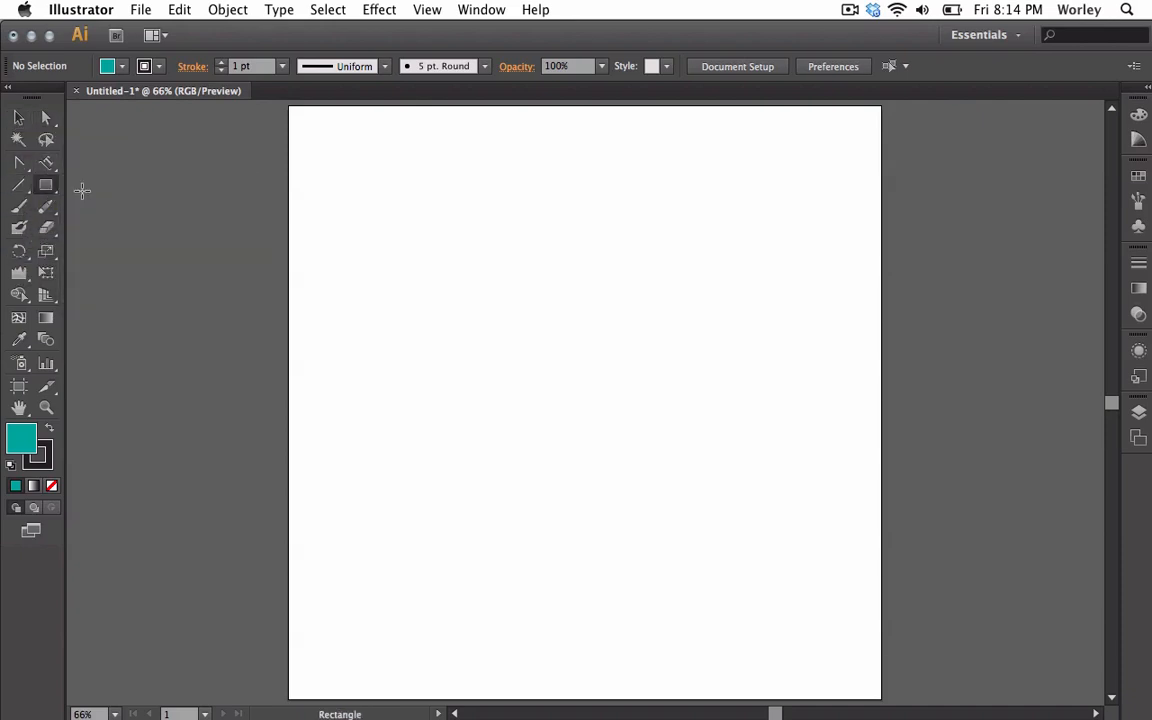